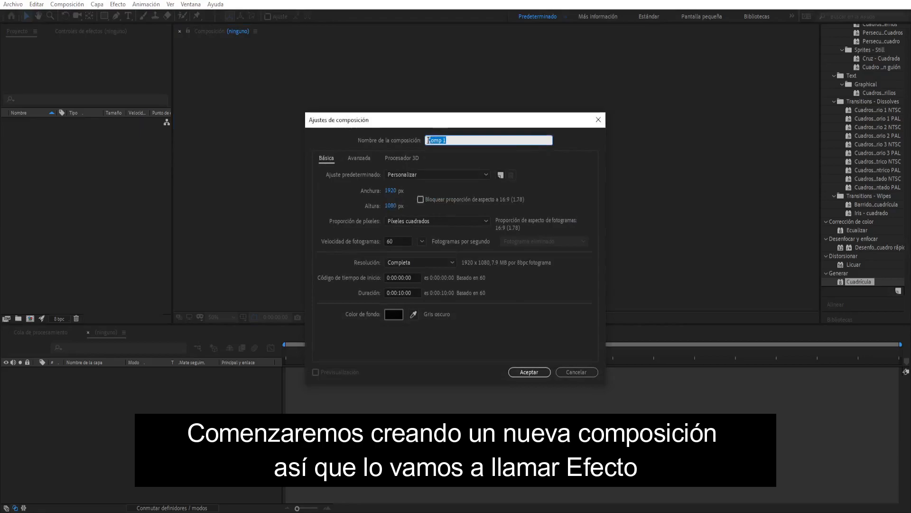
- Name the new 1920 x 1080 composition Efecto and create it with the existing 60 fps, 10-second settings
type("Efecto")
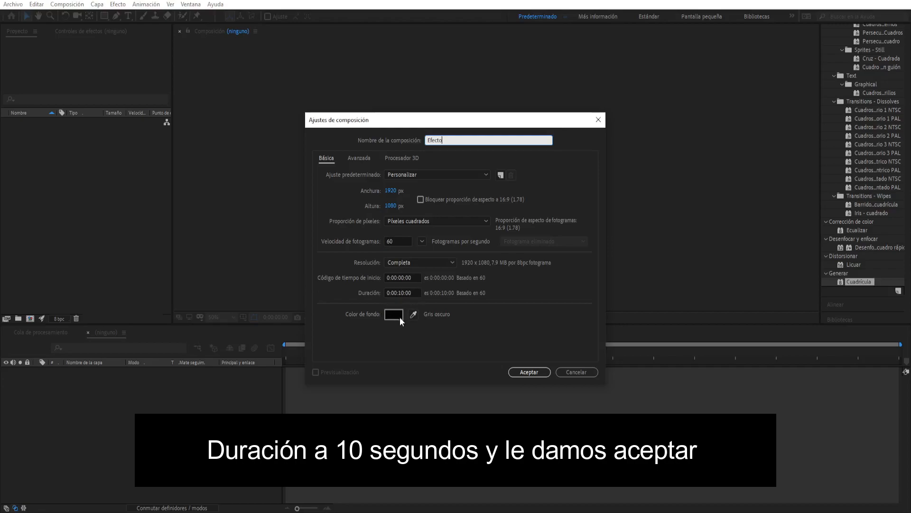
left_click(525, 371)
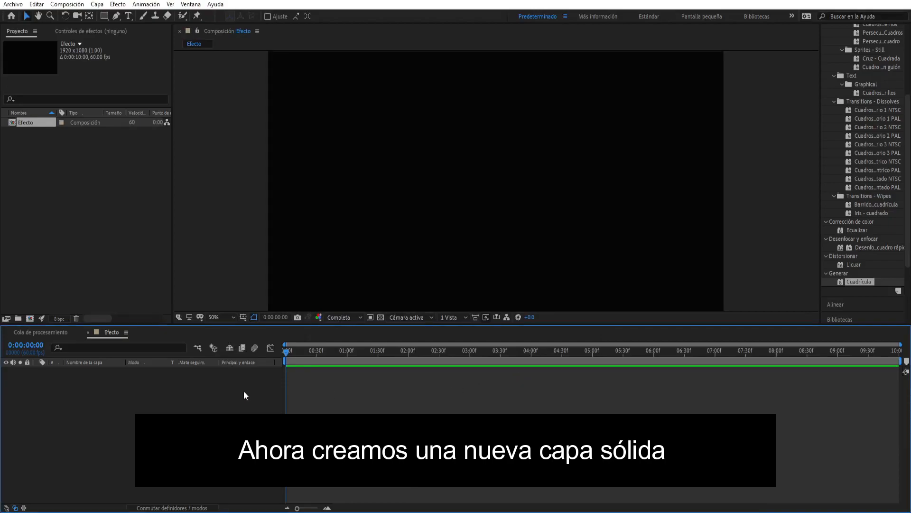
- Create a solid layer named BG with a near-white colour (FBF9FD)
right_click(244, 392)
mouse_move(304, 398)
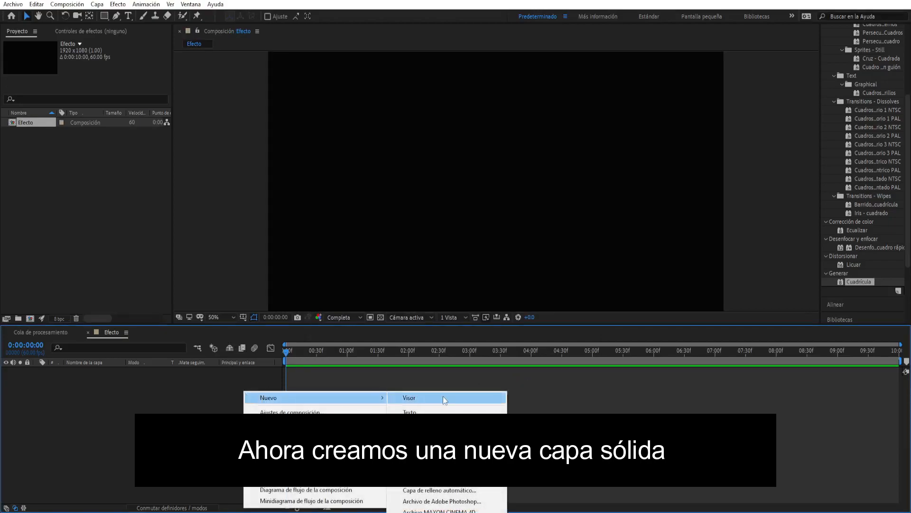
left_click(444, 426)
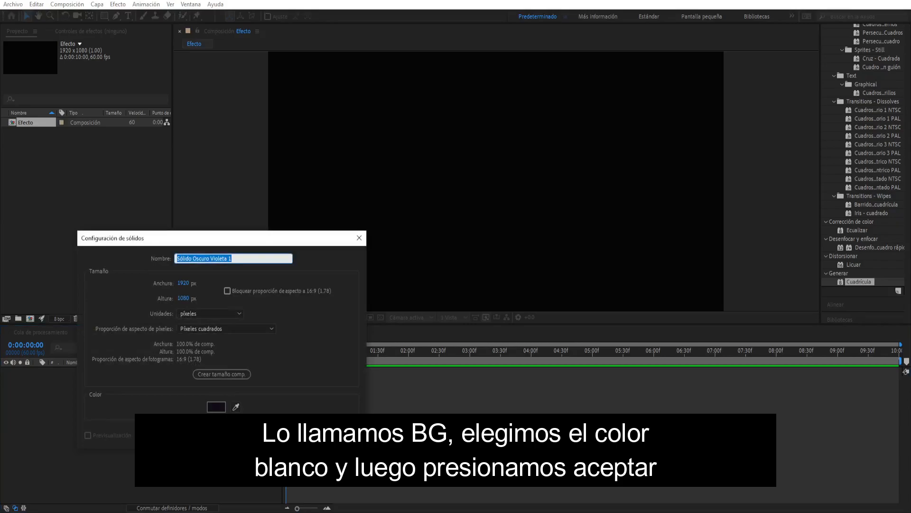
type("BG")
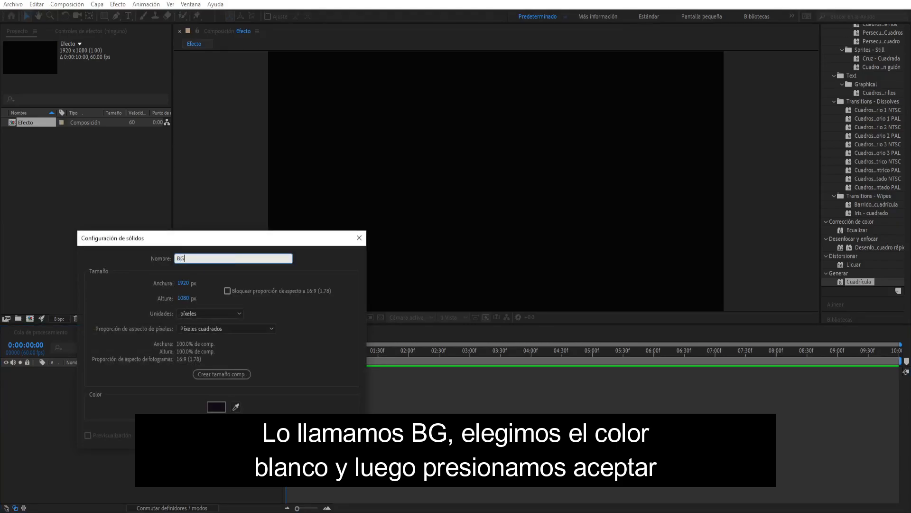
left_click(216, 407)
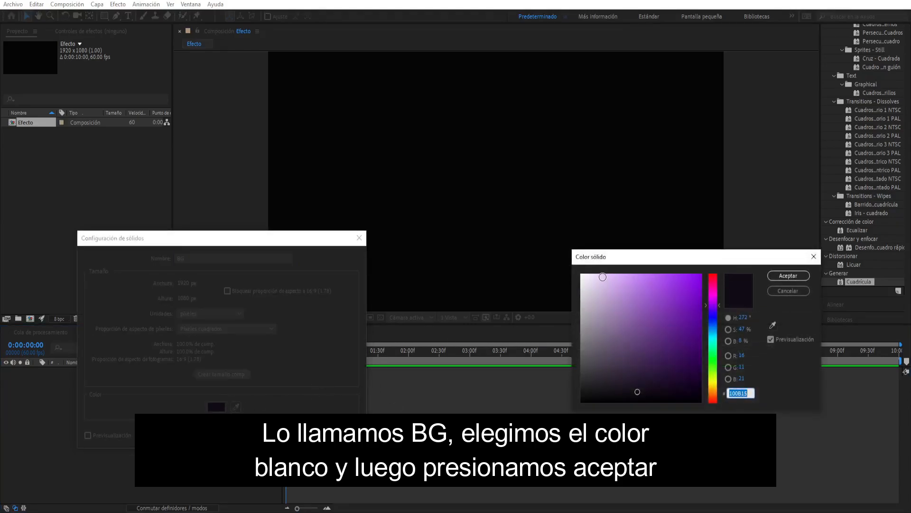
left_click(582, 275)
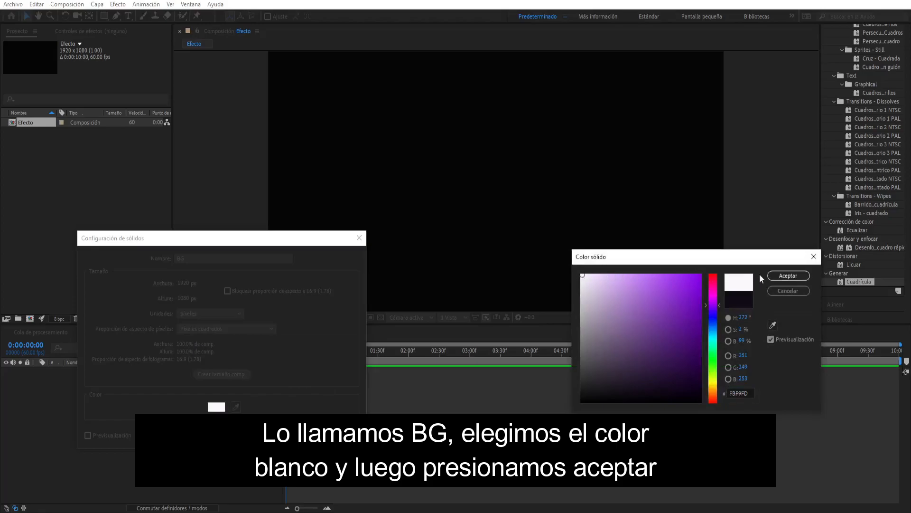
left_click(783, 275)
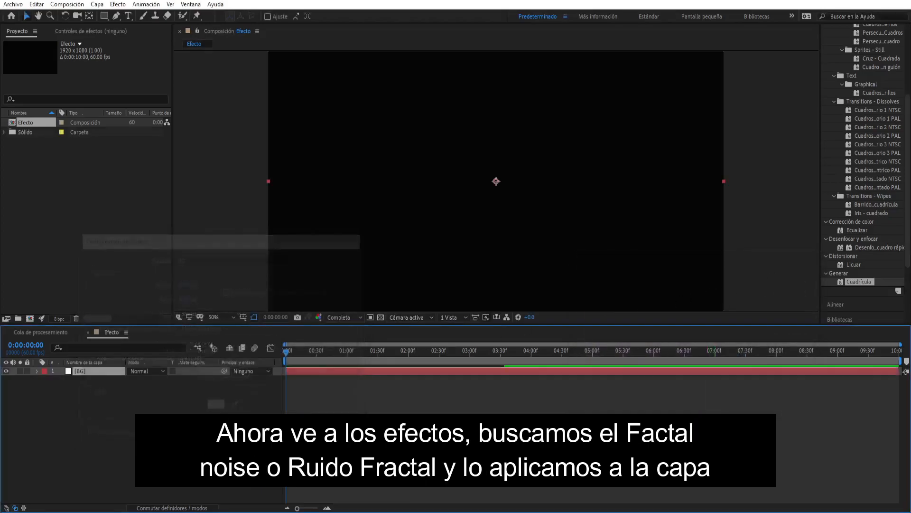
- Find the Ruido fractal effect and apply it to the BG layer
left_click(886, 90)
type("Fra")
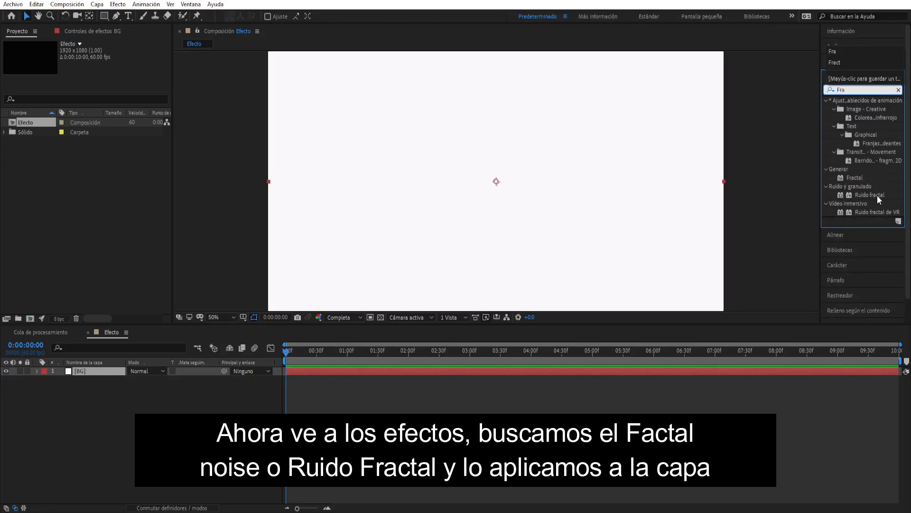
left_click_drag(884, 196, 390, 278)
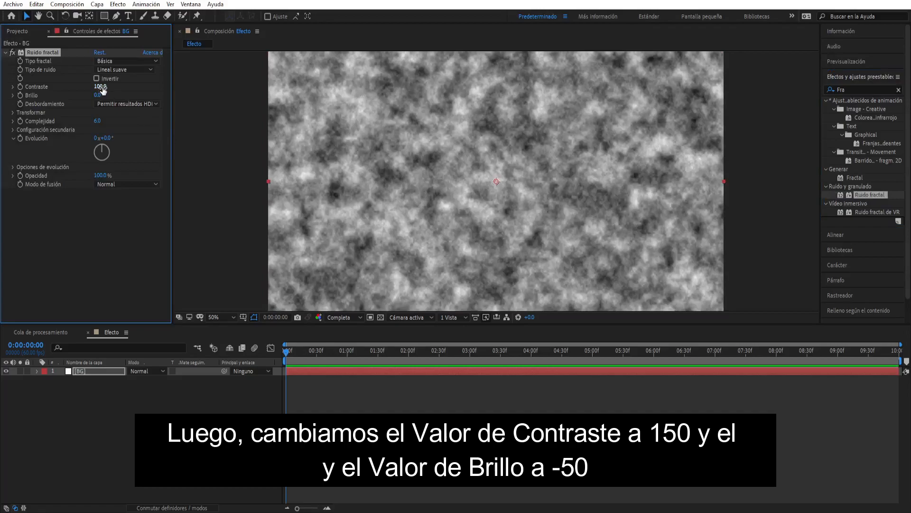
- Set the Ruido fractal contrast (Contraste) to 150 and its brightness (Brillo) to -50
left_click(101, 86)
type("150")
left_click(96, 95)
type("-50")
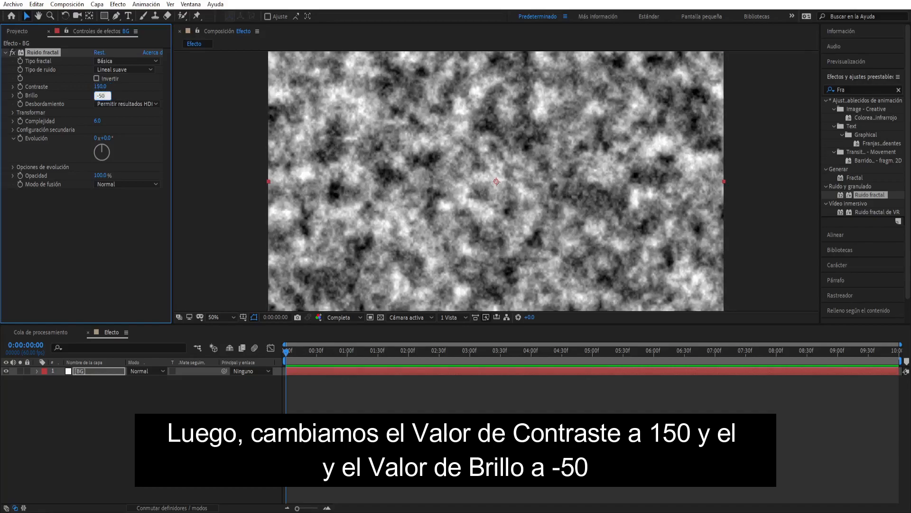
key("Return")
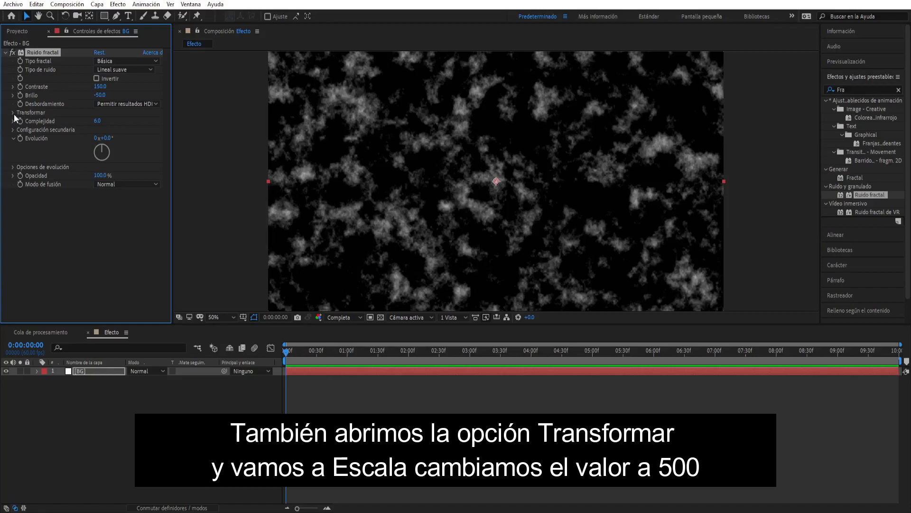
- Set the Ruido fractal transform scale (Escala) to 500 and collapse the effect's settings
left_click(13, 112)
left_click(94, 137)
type("500")
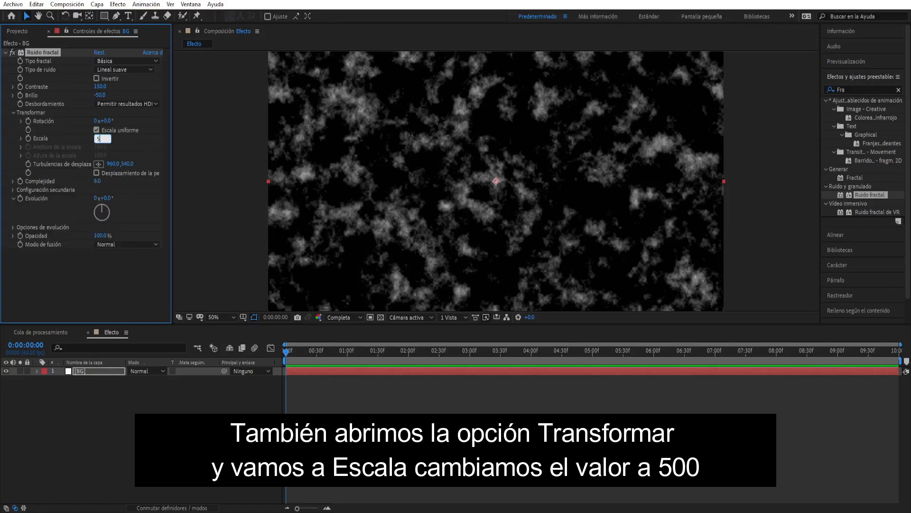
key("Return")
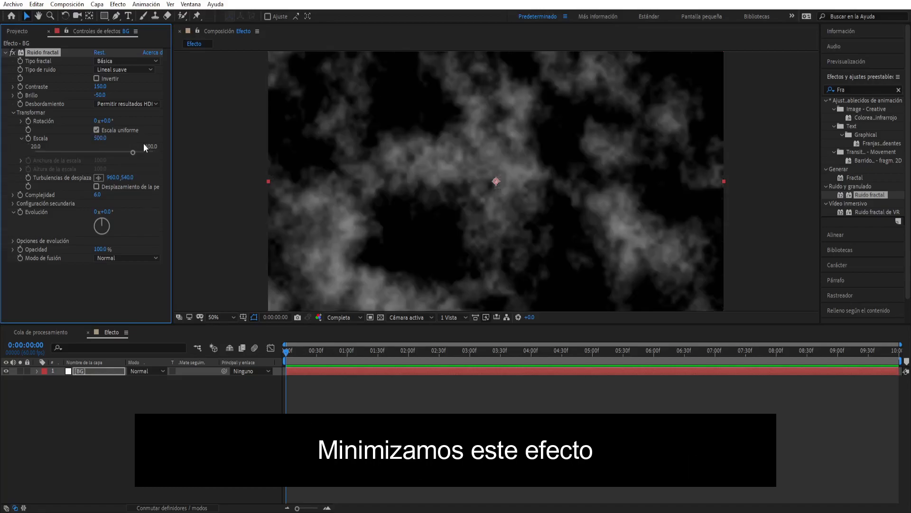
left_click(6, 52)
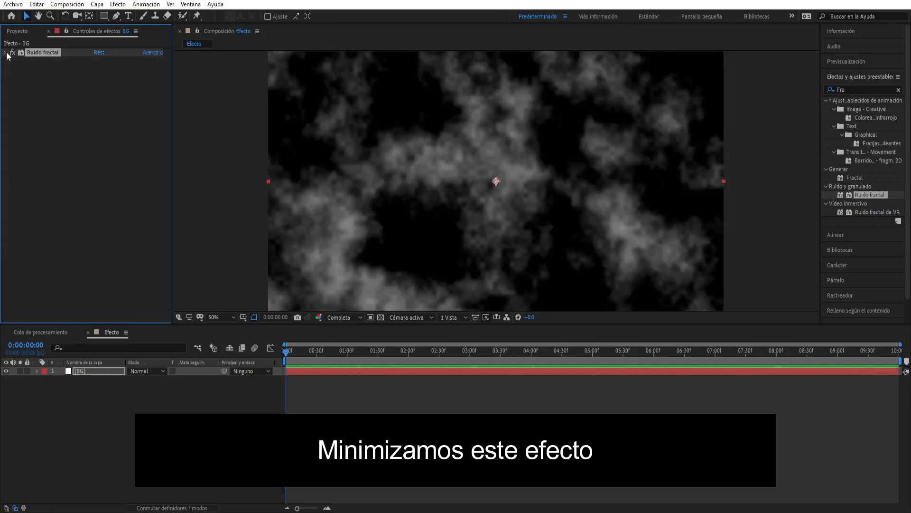
- Duplicate the BG layer and delete the Ruido fractal effect from the upper copy
left_click(88, 370)
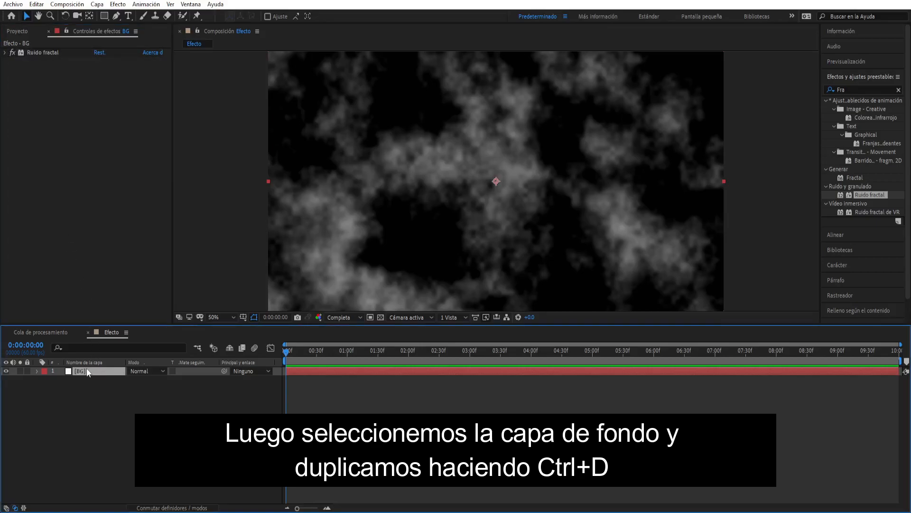
key("ctrl+d")
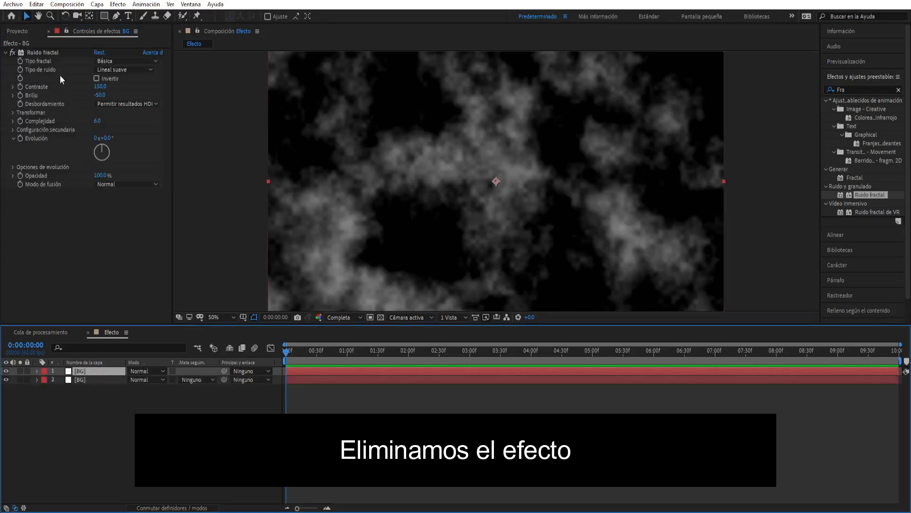
left_click(55, 53)
key("Delete")
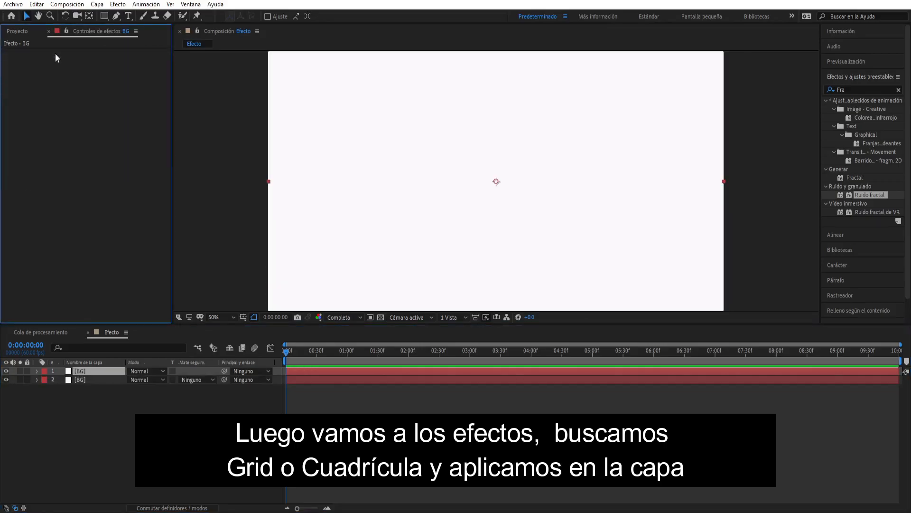
- Find the Cuadrícula effect under Generar and apply it to the upper BG layer
left_click(899, 90)
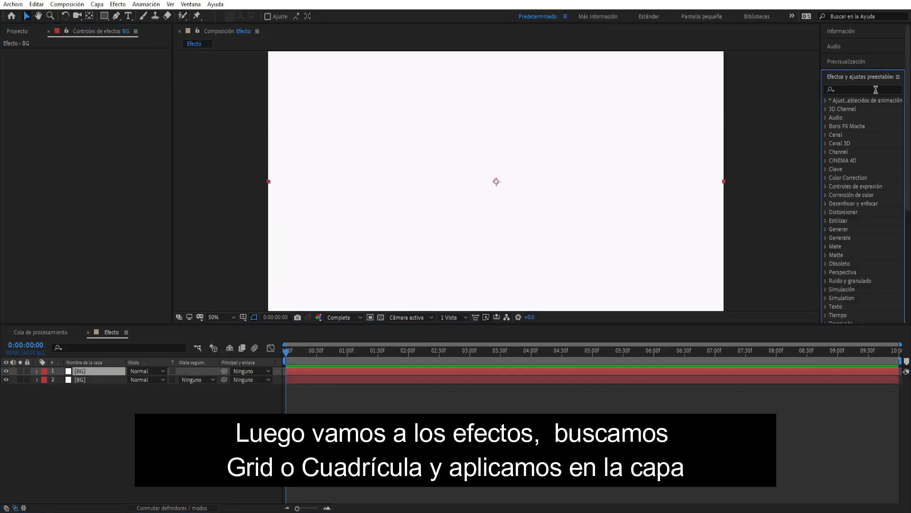
type("Cuadr")
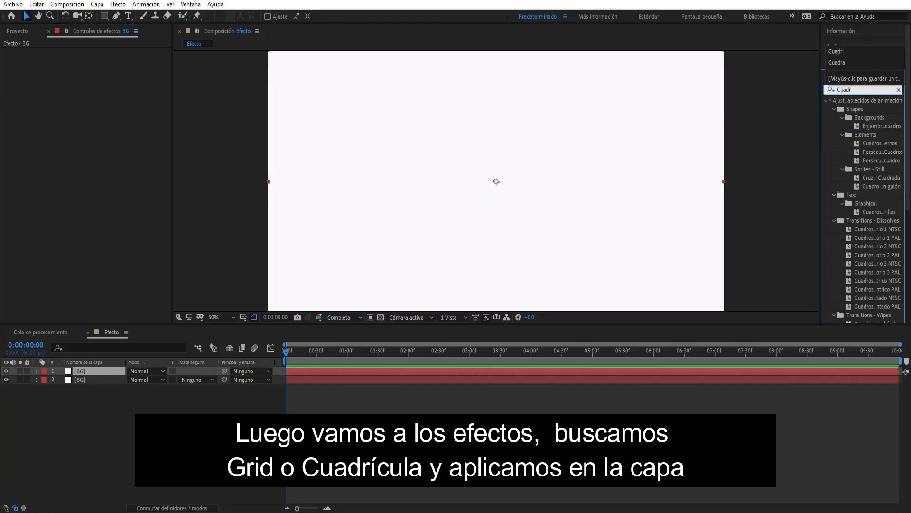
scroll(875, 153, "down", 4)
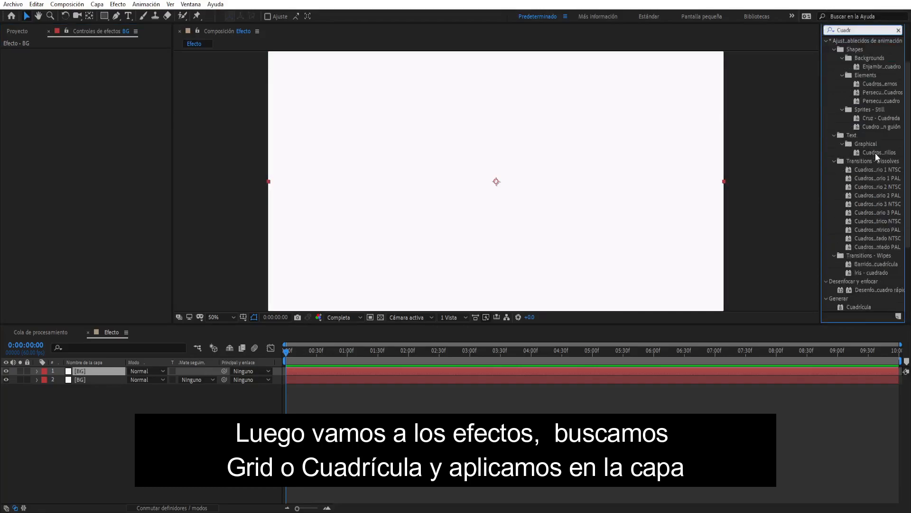
mouse_move(864, 278)
left_mouse_down()
mouse_move(323, 347)
mouse_move(299, 313)
mouse_move(345, 280)
left_mouse_up()
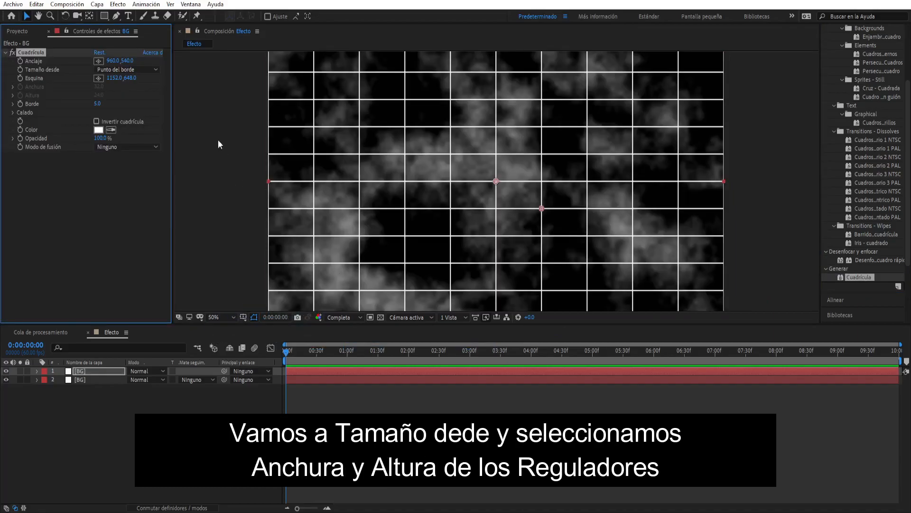
- Size the Cuadrícula effect by Anchura y altura de los reguladores, with both width and height set to 10
left_click(156, 70)
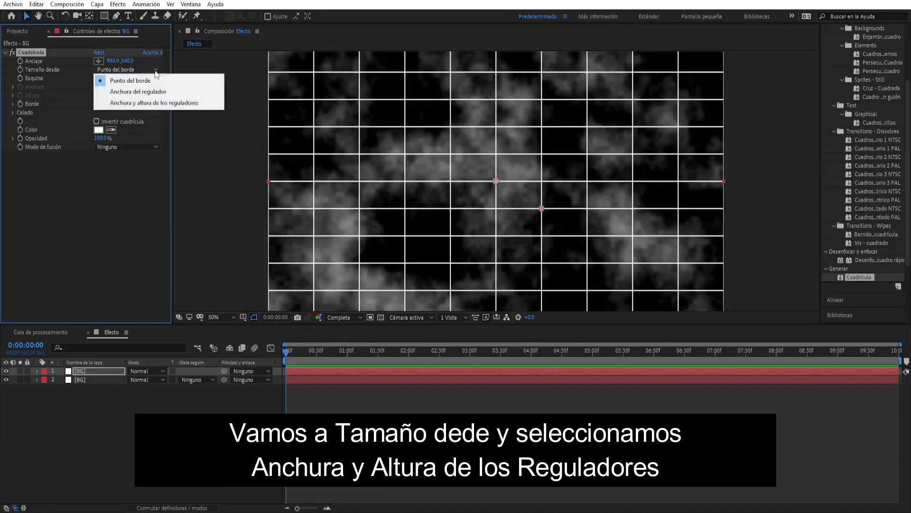
left_click(147, 102)
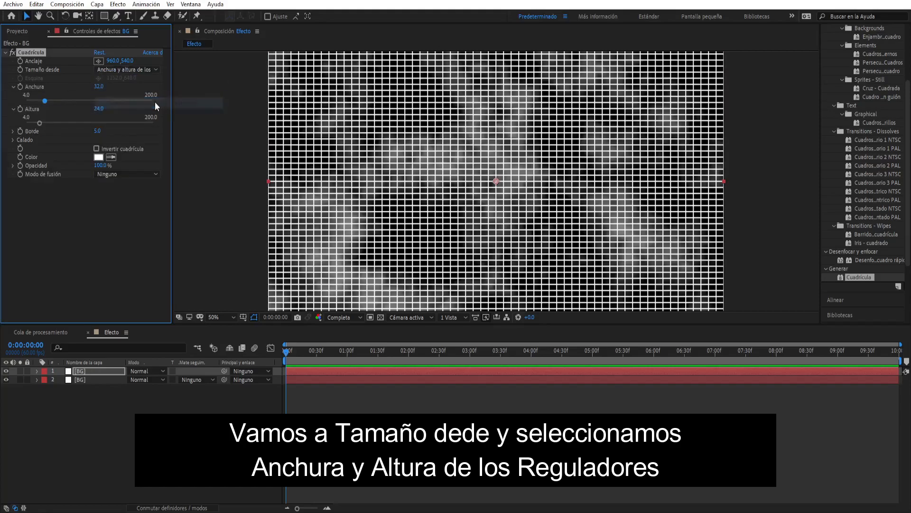
left_click(99, 86)
type("1")
left_click(101, 109)
type("1")
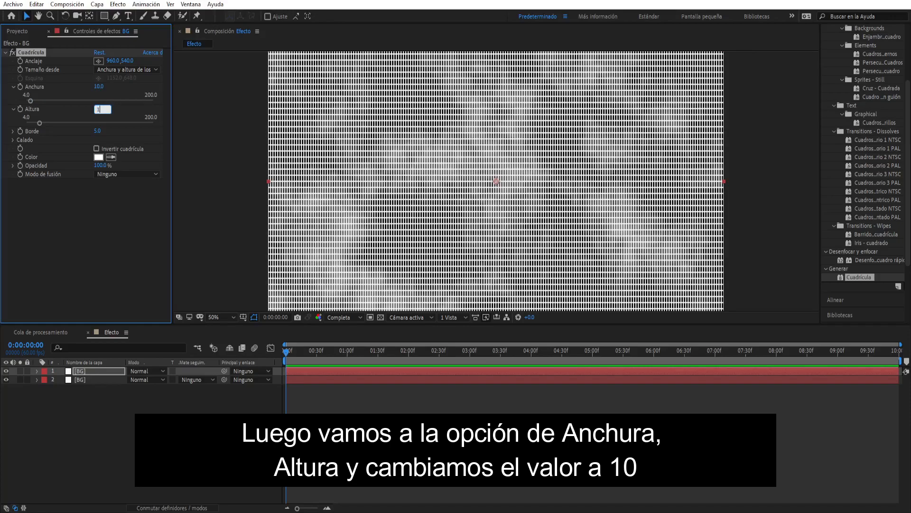
- Set the grid's border (Borde) to 9 and enable Invertir cuadrícula
left_click(110, 130)
type("9")
left_click(124, 136)
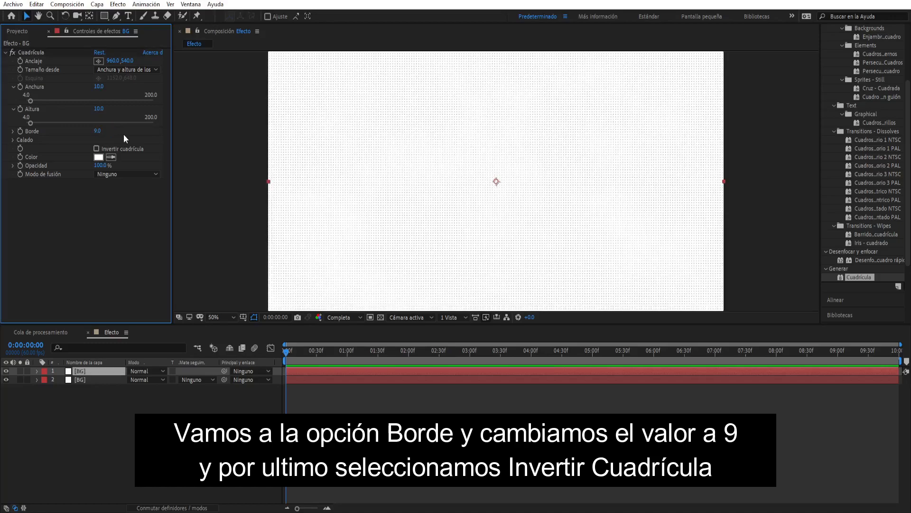
left_click(97, 149)
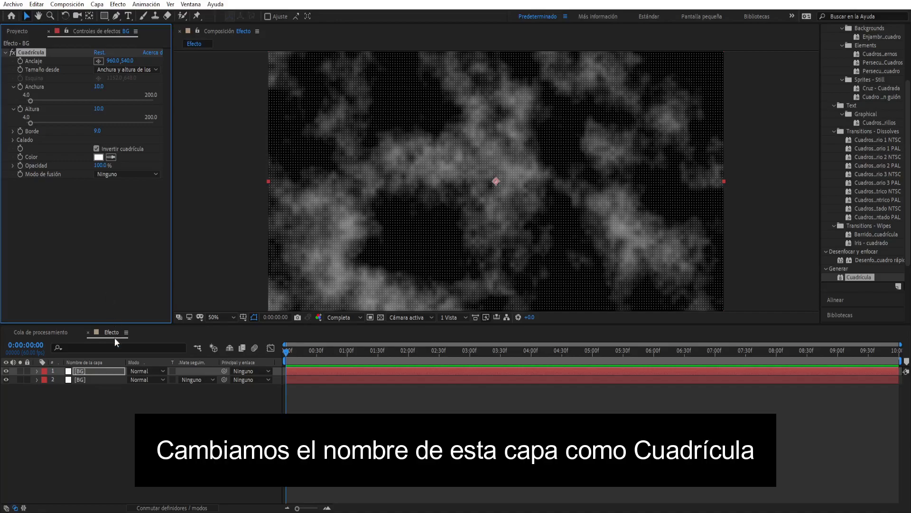
- Rename the upper BG layer Cuadrícula and use it as the luminance track matte of the remaining BG layer
left_click(114, 372)
key("Return")
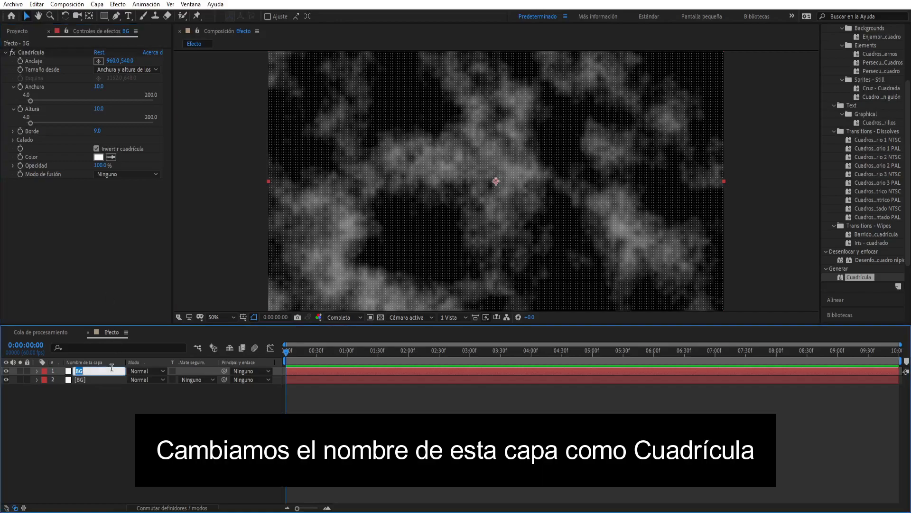
type("Cuadrícula")
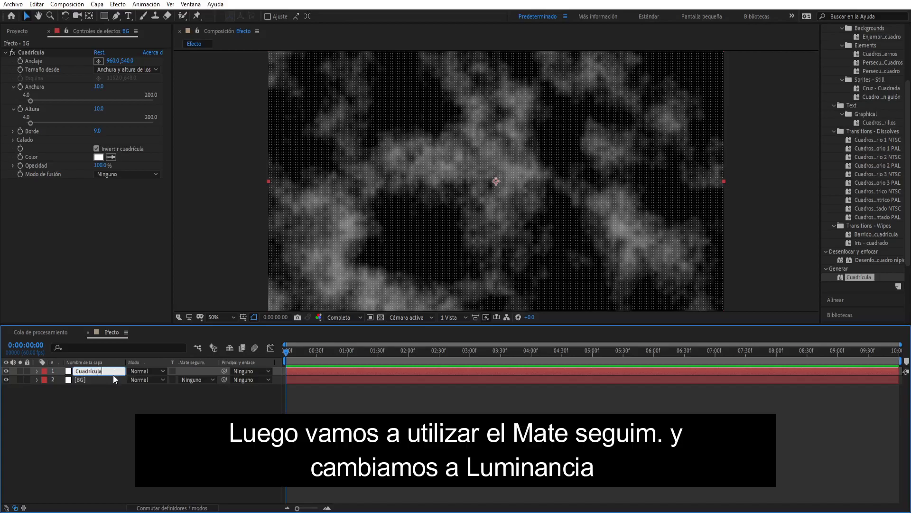
left_click(119, 446)
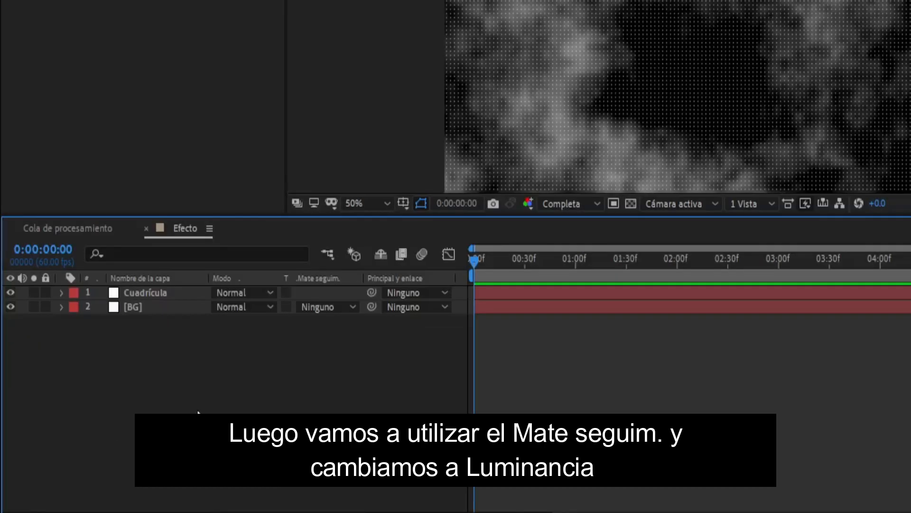
left_click(347, 307)
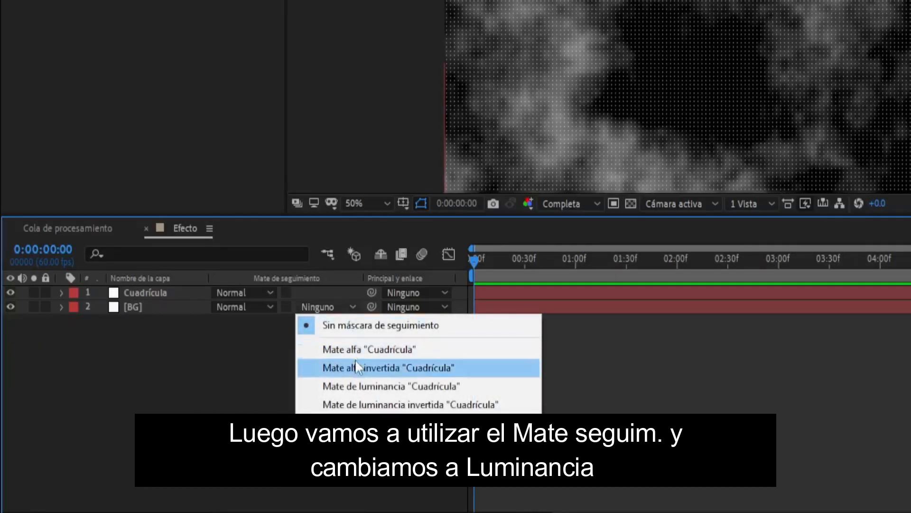
left_click(359, 385)
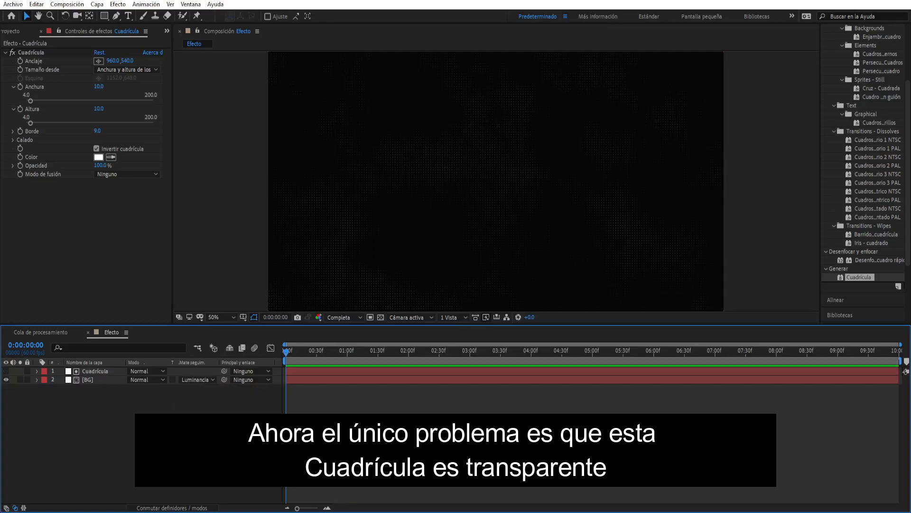
- Begin a new solid named Fondo, sized to the composition
right_click(216, 309)
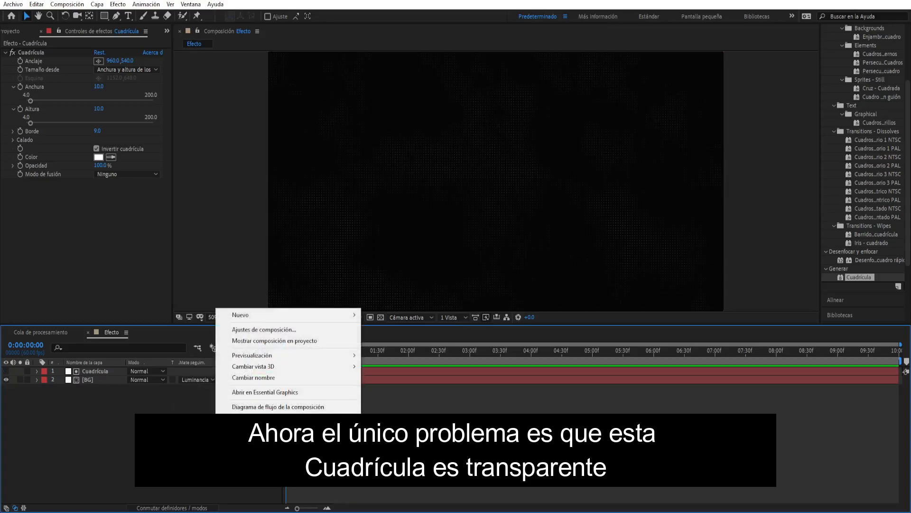
mouse_move(248, 317)
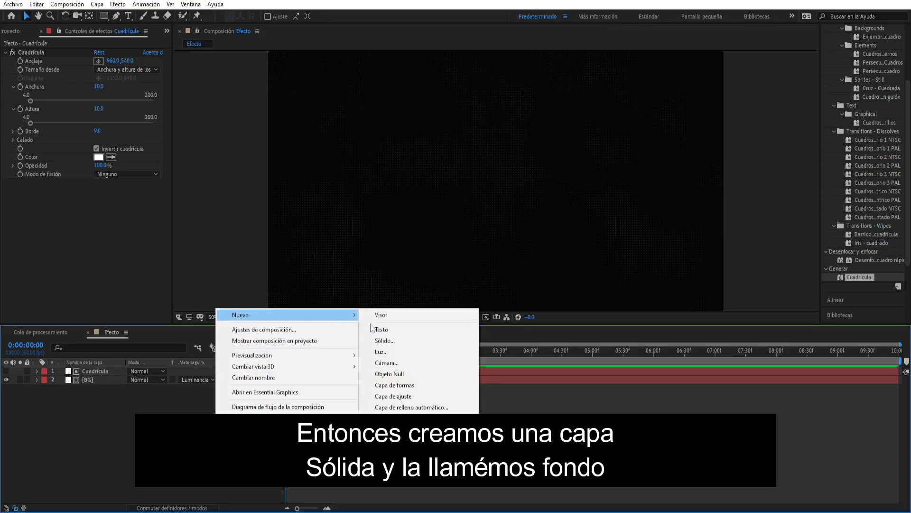
left_click(385, 340)
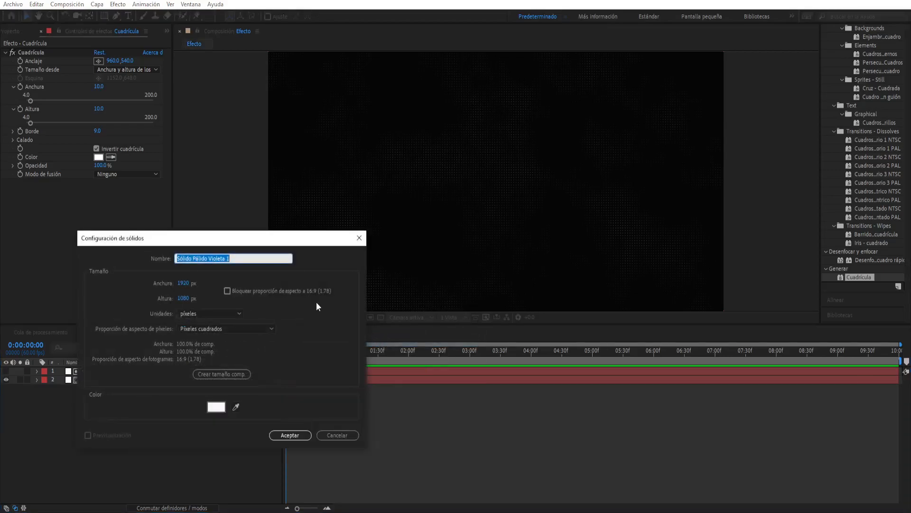
type("Fondo")
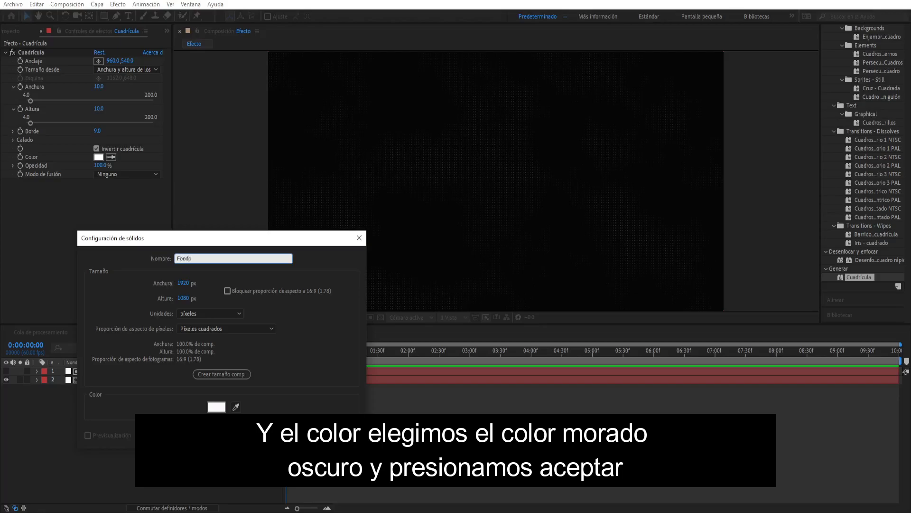
left_click(228, 374)
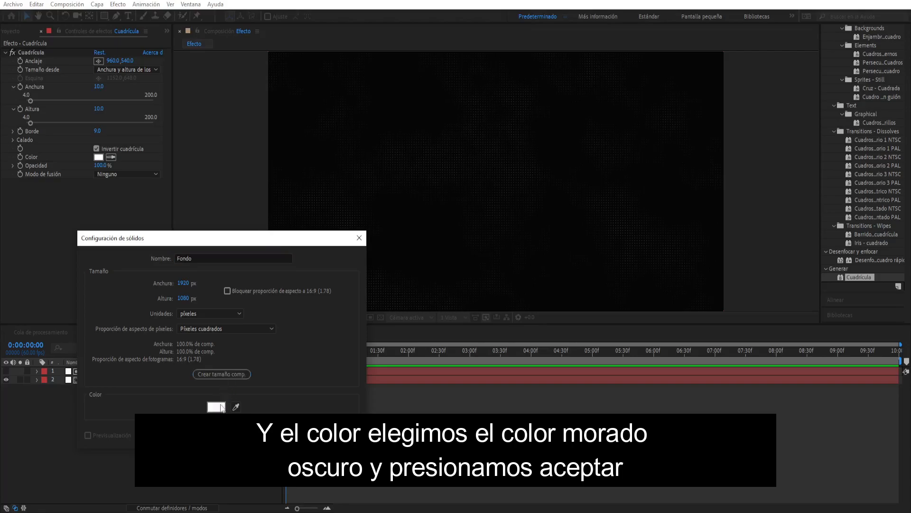
- Give the Fondo solid a very dark purple colour and place it below all the other layers
left_click(216, 406)
mouse_move(629, 336)
left_mouse_down()
mouse_move(629, 393)
mouse_move(640, 386)
mouse_move(639, 394)
left_mouse_up()
left_click(770, 280)
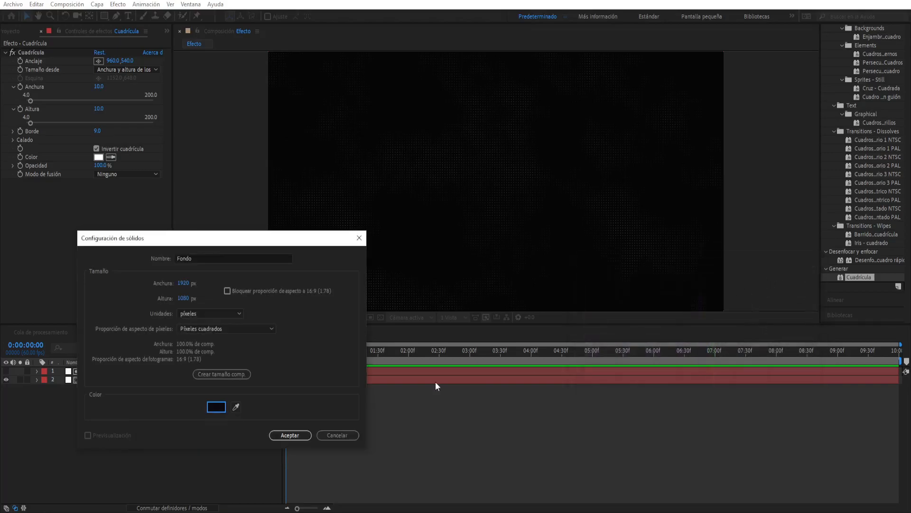
left_click(290, 434)
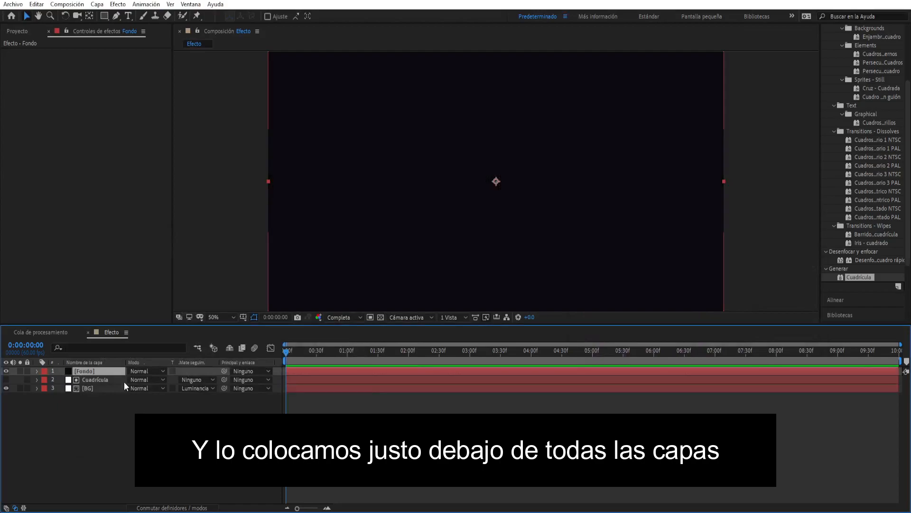
left_click_drag(117, 371, 116, 397)
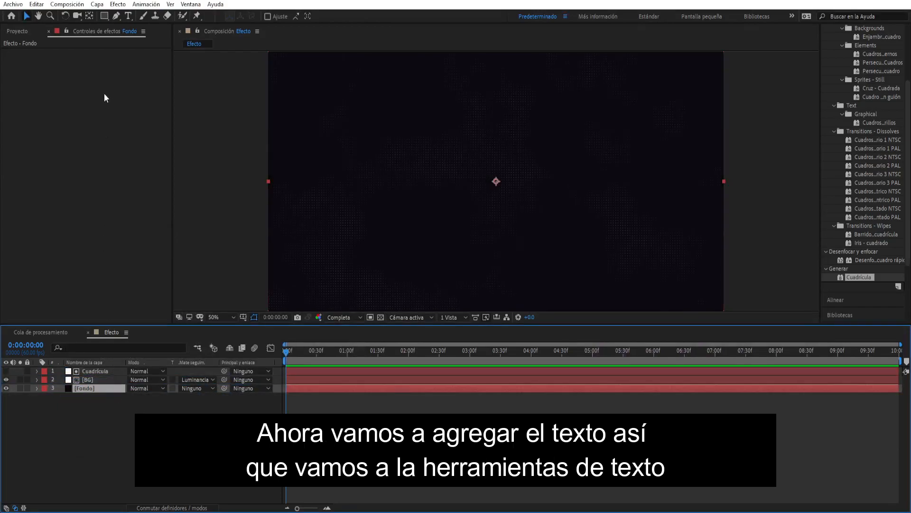
- Add a white text layer with the letter R and move it to the top of the layer stack
left_click(130, 17)
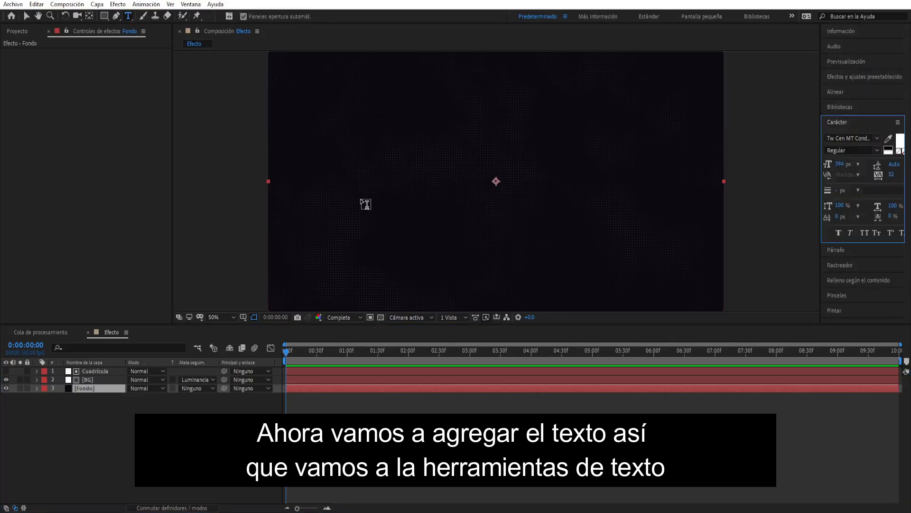
left_click(489, 188)
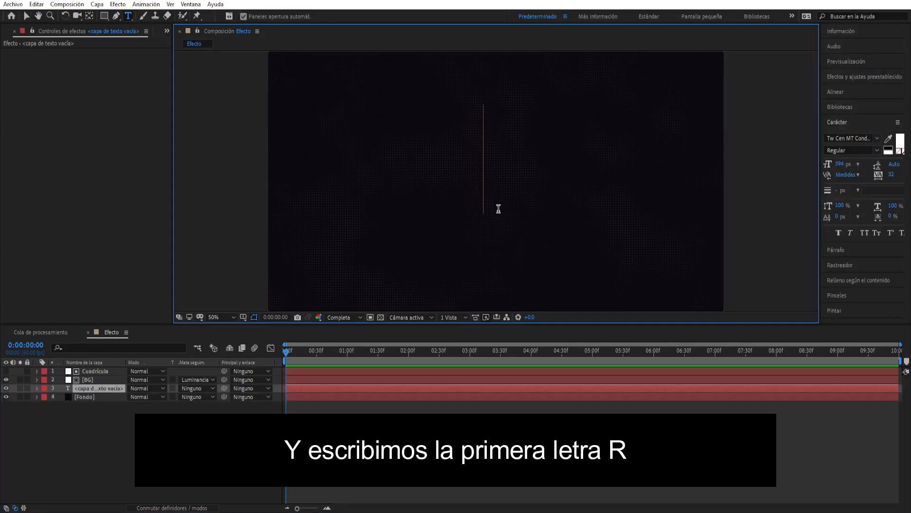
type("R")
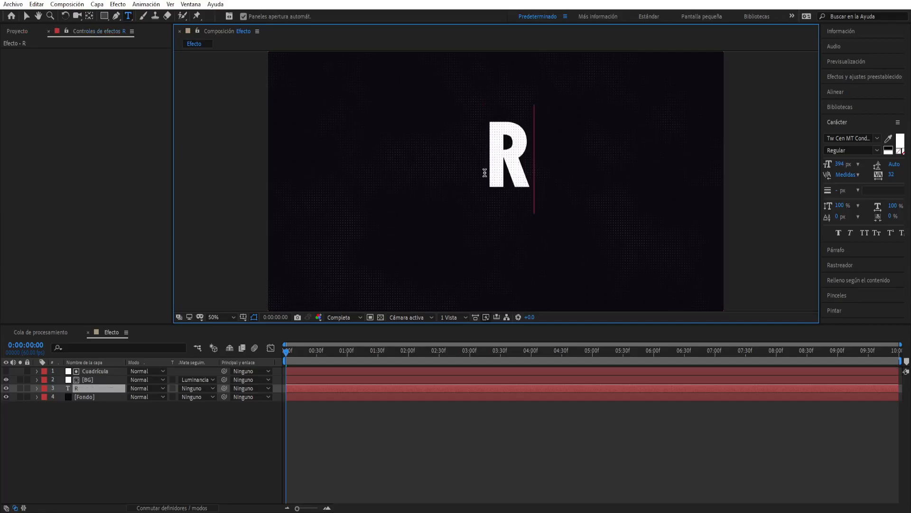
key("ctrl+a")
left_click_drag(99, 386, 114, 372)
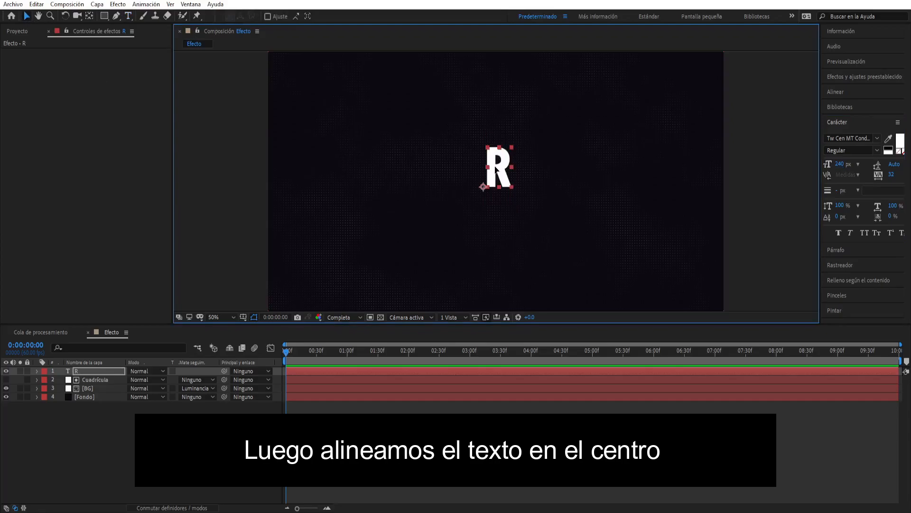
- Set the letter R to a 240 px font size and centre it horizontally and vertically in the composition
left_click_drag(494, 169, 479, 188)
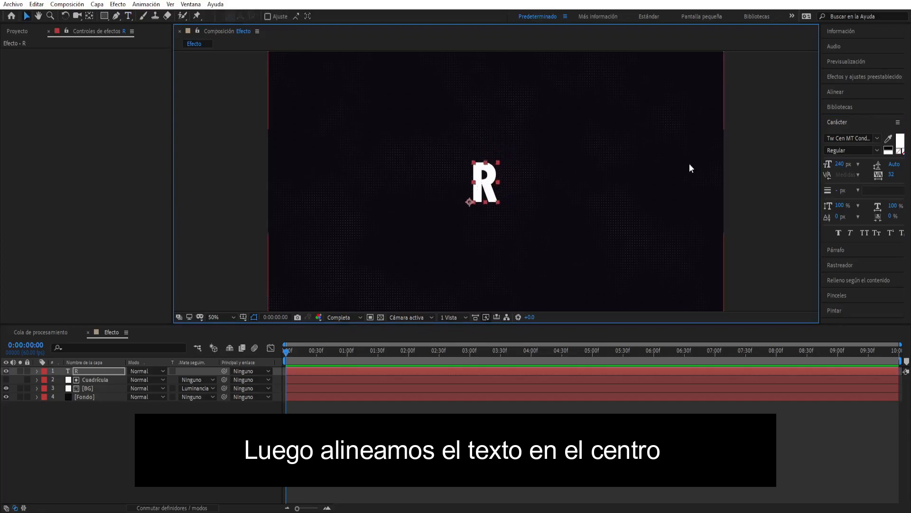
left_click(836, 92)
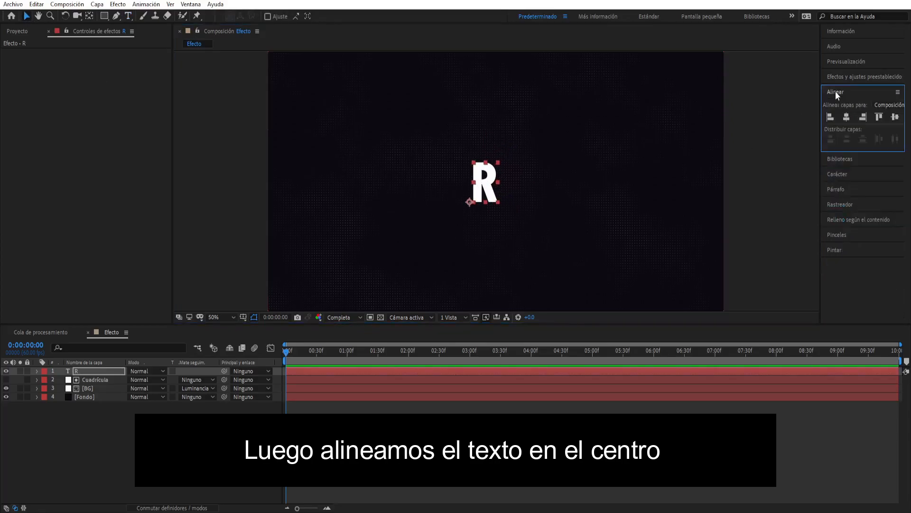
left_click(847, 118)
left_click(894, 117)
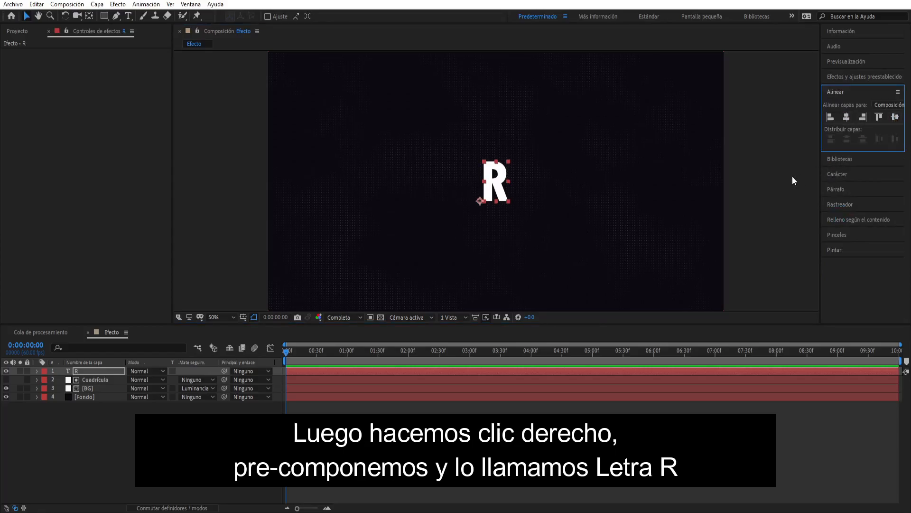
- Precompose the R text layer as Letra R, transferring all attributes to the new composition
left_click(101, 372)
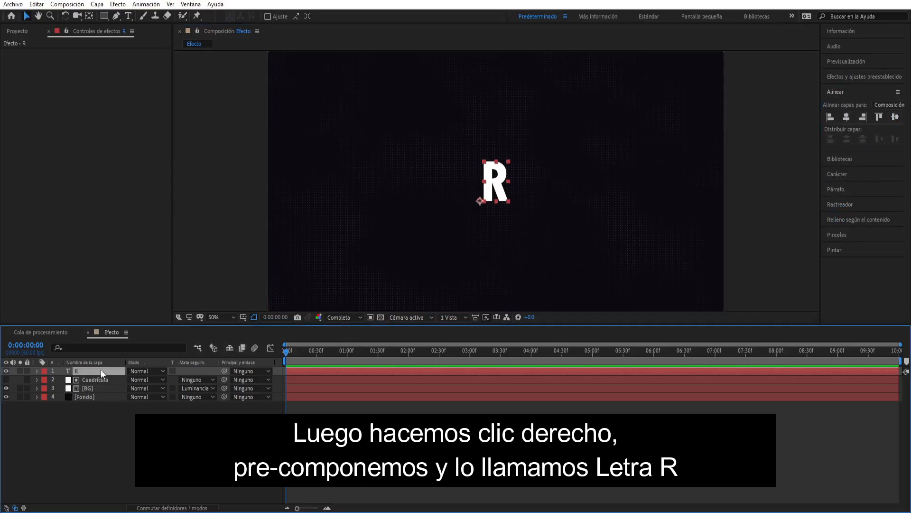
right_click(101, 371)
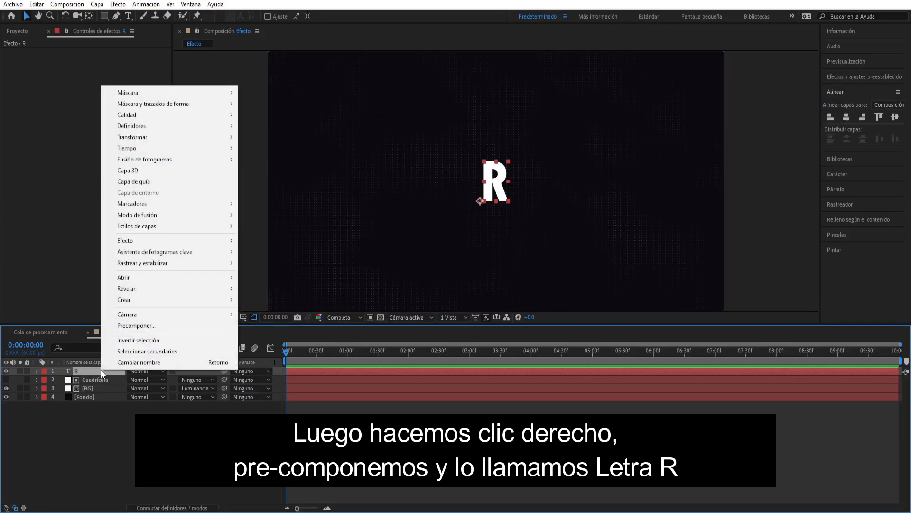
left_click(110, 325)
type("L")
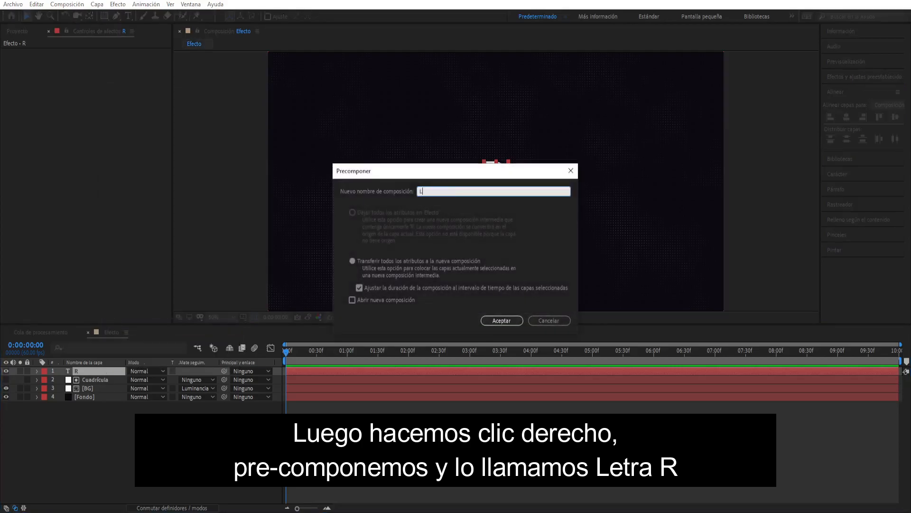
type("etra R")
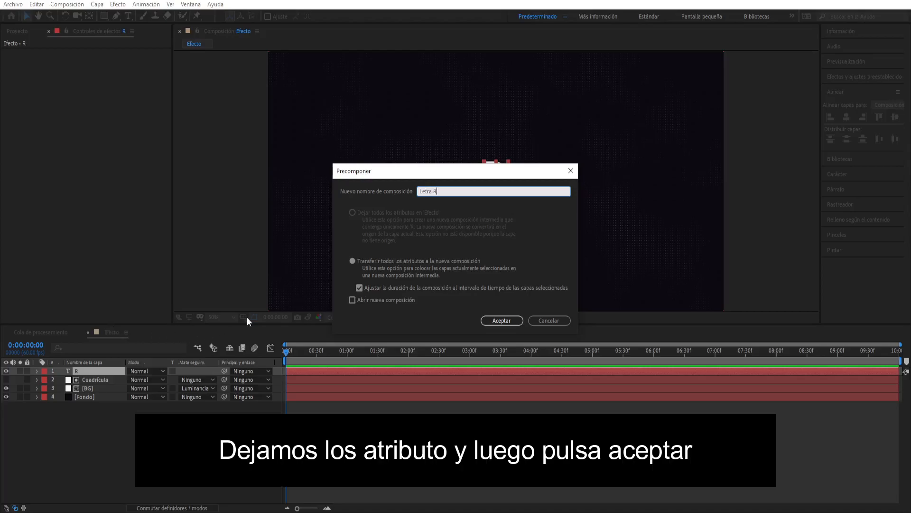
left_click(352, 262)
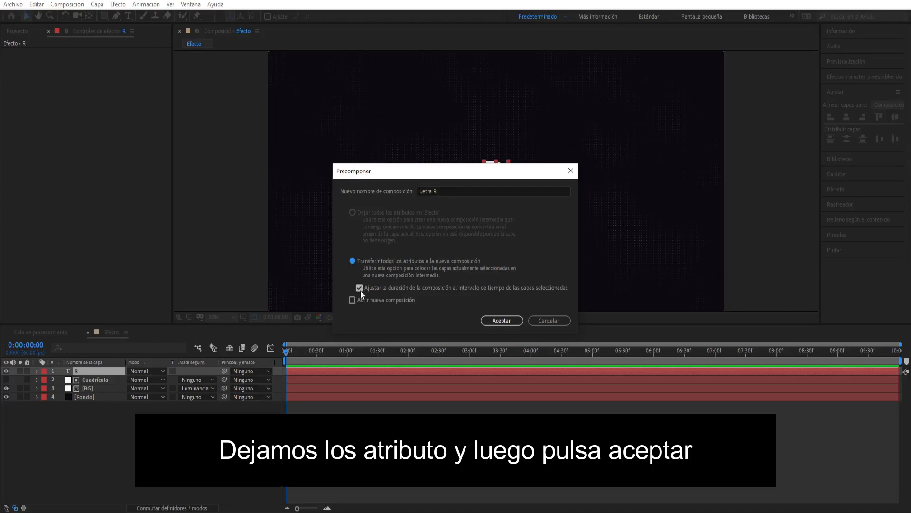
left_click(502, 321)
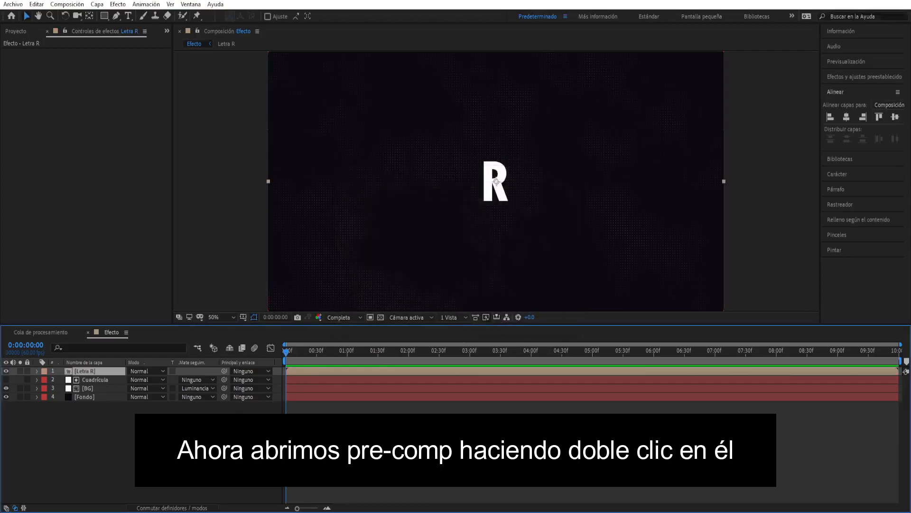
- Open the Letra R composition and crop it to a region of interest drawn tightly around the letter
double_click(103, 371)
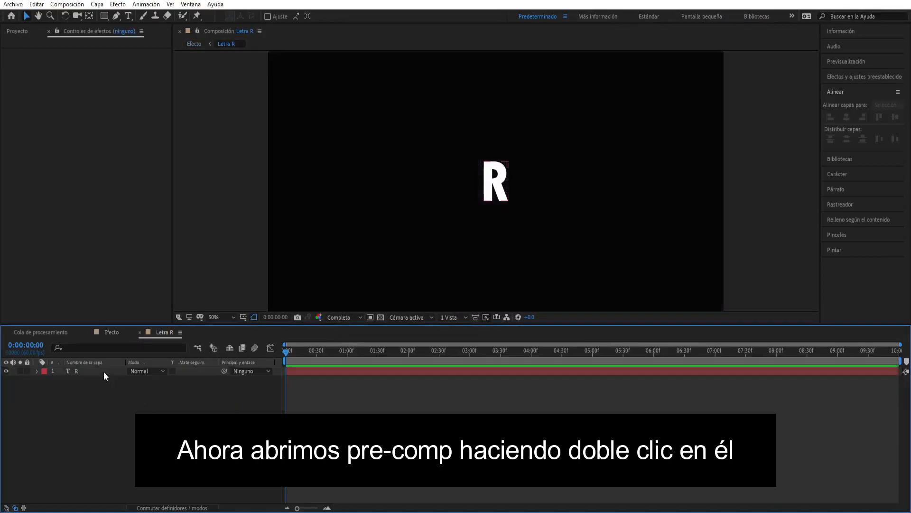
left_click(104, 371)
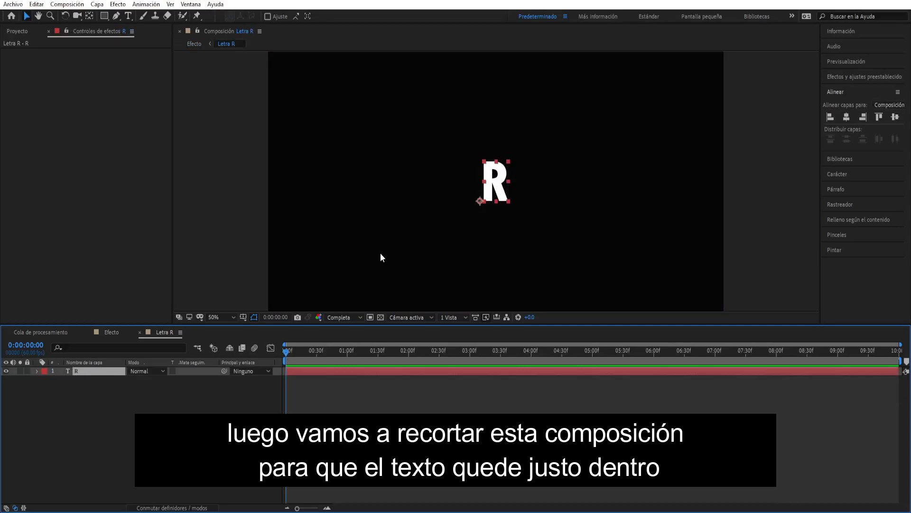
scroll(381, 254, "up", 3)
scroll(381, 254, "down", 1)
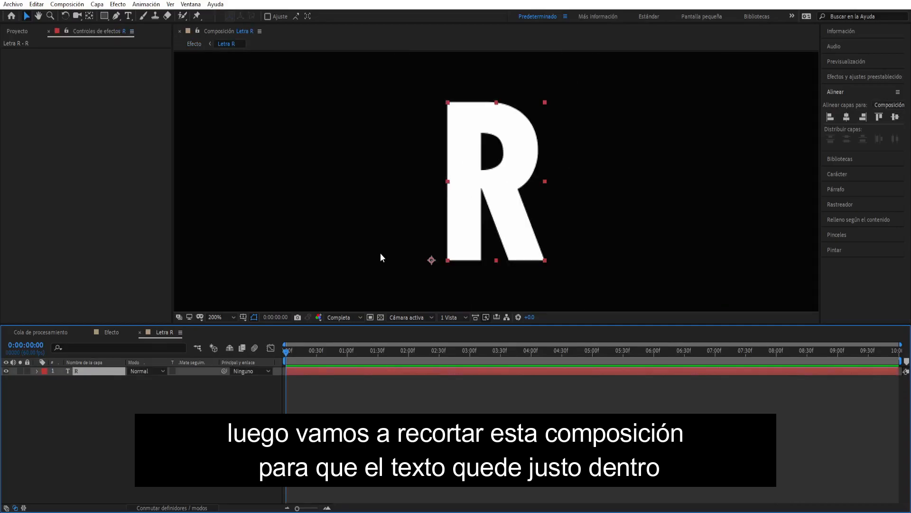
left_click(371, 318)
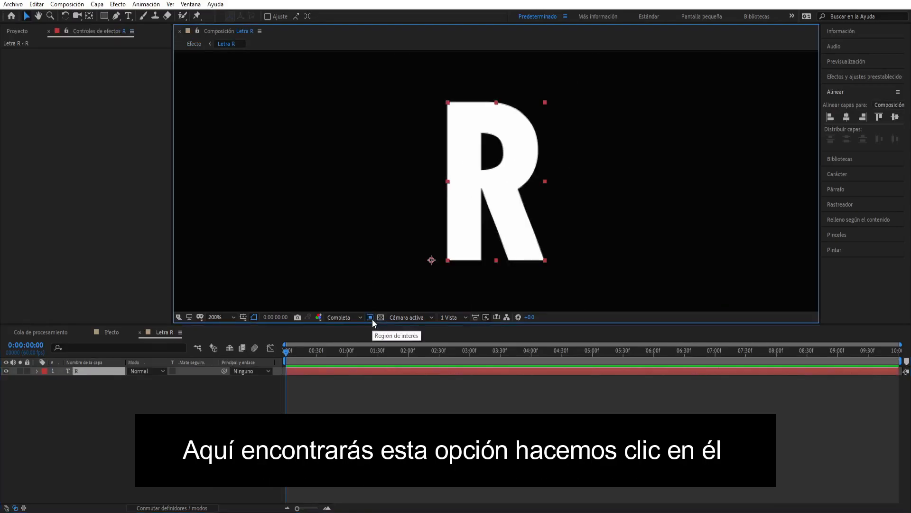
left_click_drag(442, 96, 550, 264)
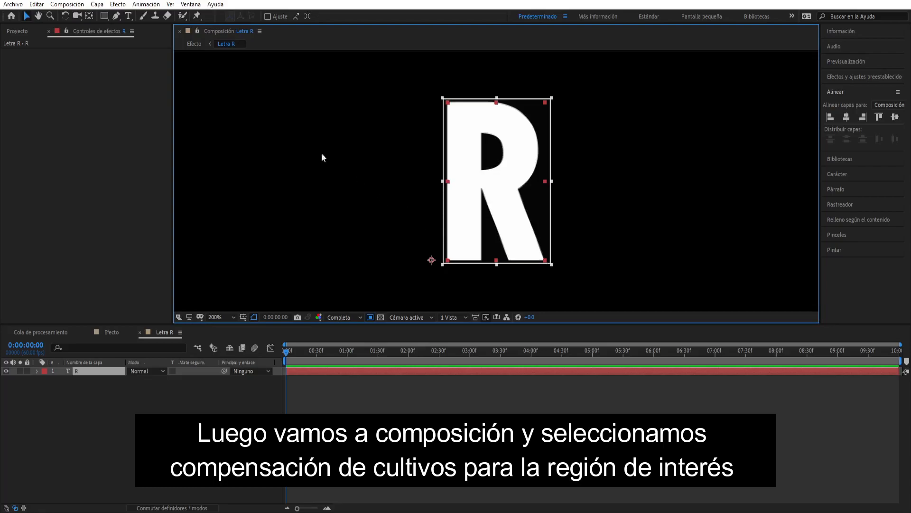
left_click(75, 5)
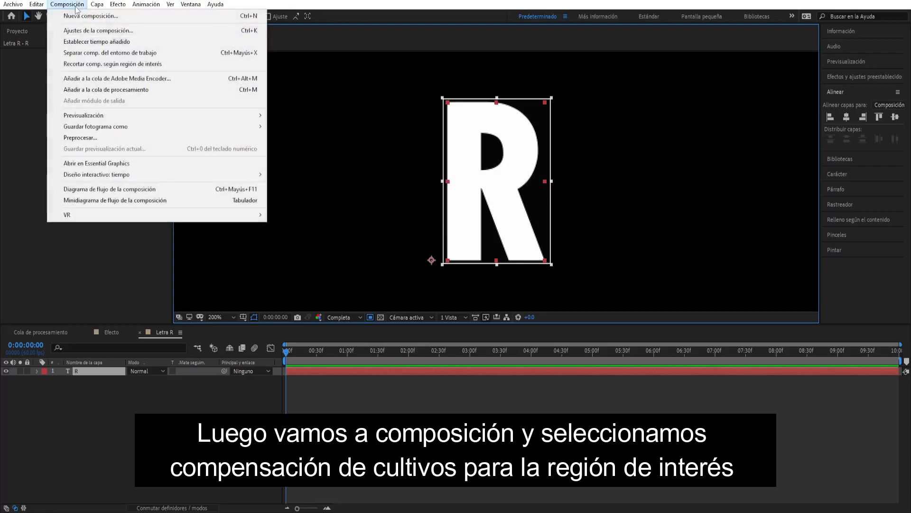
left_click(76, 64)
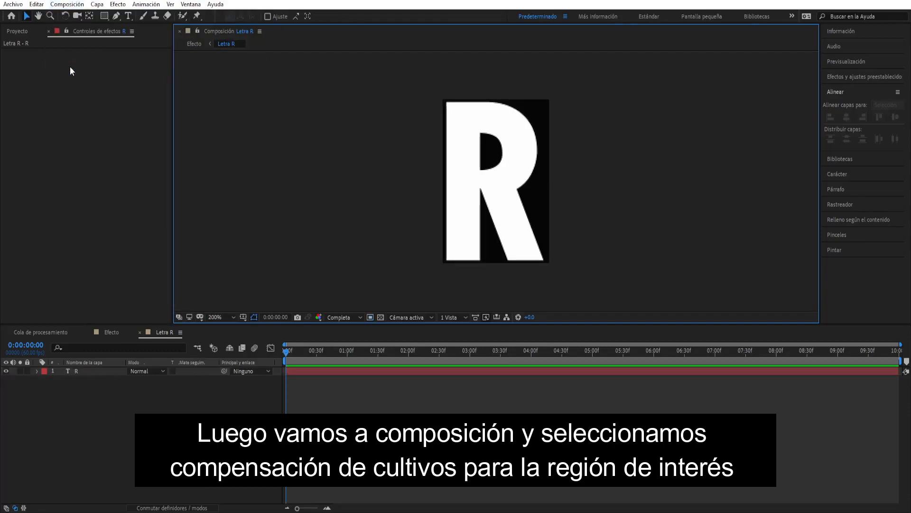
- Add a text layer with the letter o in the Efecto composition and precompose it as Letra O
left_click(110, 330)
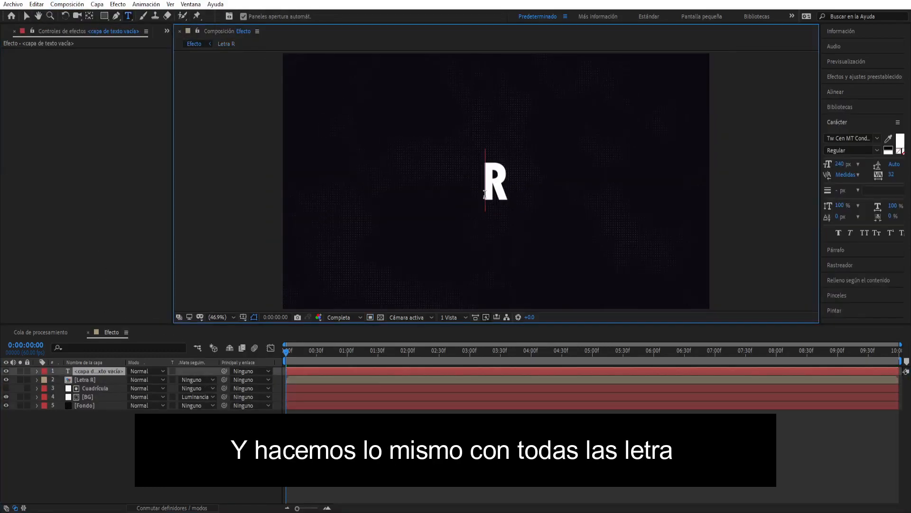
type("o")
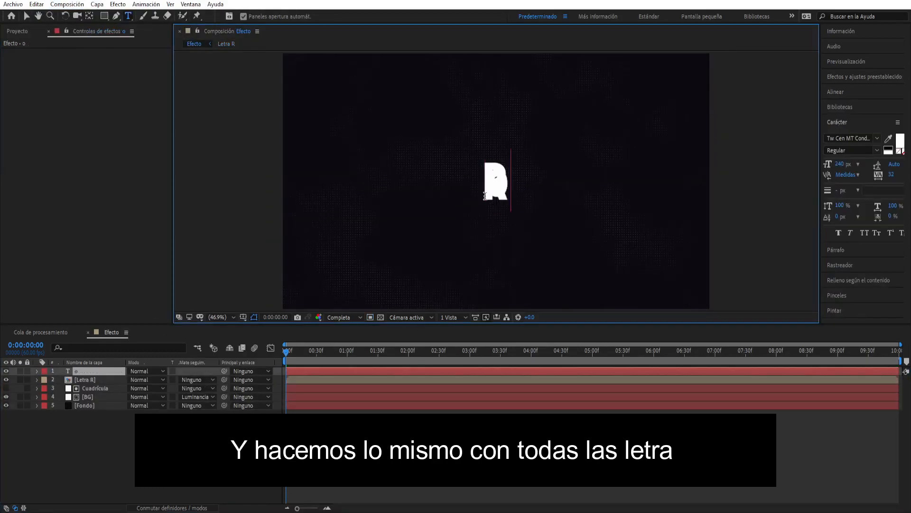
right_click(108, 372)
left_click(143, 329)
type("Letra O")
key("Return")
- Crop the Letra O composition to a region of interest around its letter
left_click(450, 102)
left_click(67, 3)
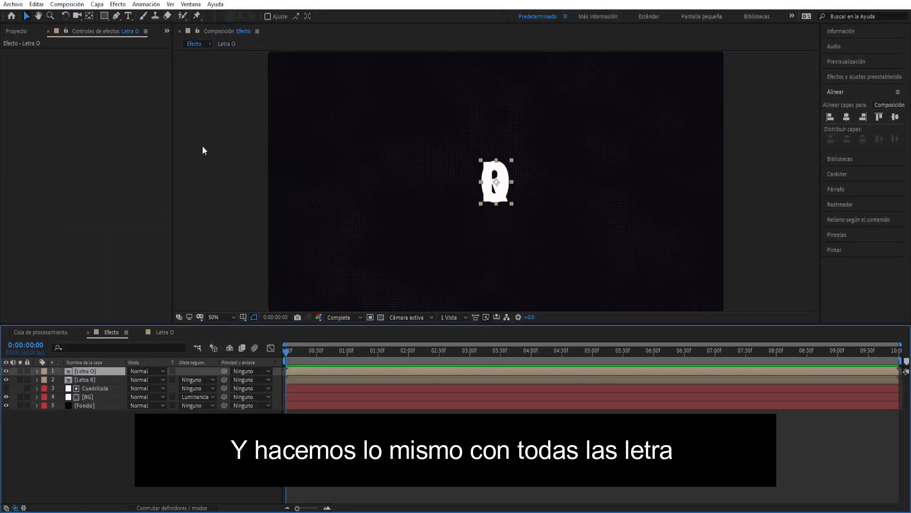
- Add two separate text layers with the letters M and A in the Efecto composition
key("ctrl+t")
left_click(482, 185)
type("M")
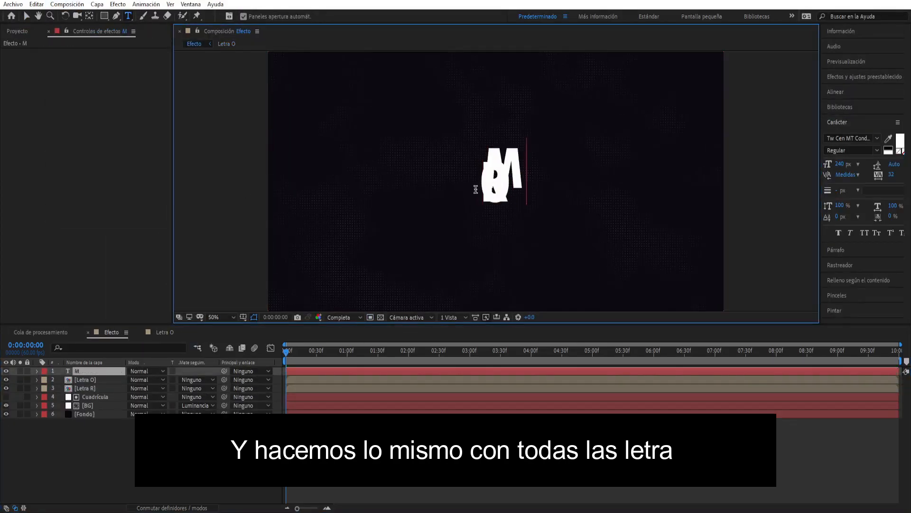
left_click(477, 190)
type("A")
- Centre the M text layer horizontally and vertically in the composition and precompose it as Letra M
left_click(120, 379)
left_click(836, 91)
left_click(846, 117)
left_click(895, 117)
right_click(105, 381)
left_click(141, 337)
type("Letra M")
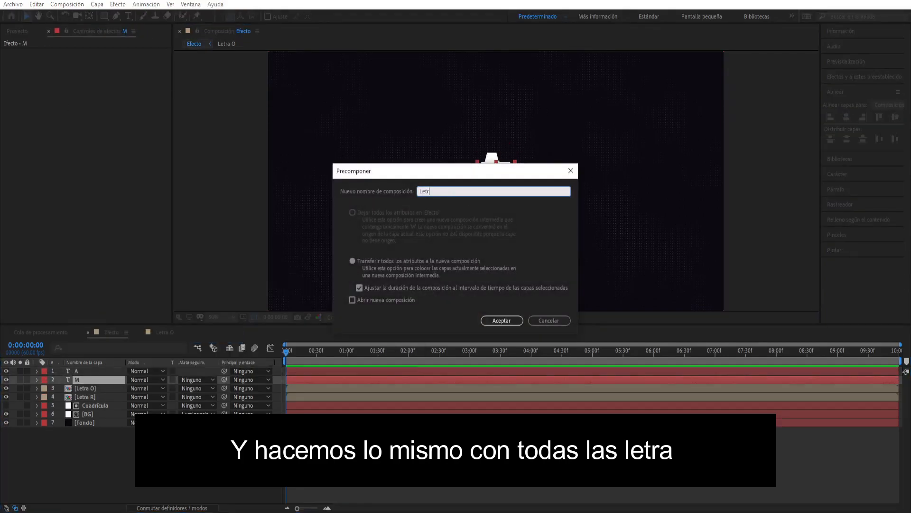
left_click(502, 320)
- Centre the A text layer horizontally in the composition and precompose it as Letra A
left_click(122, 371)
left_click(847, 116)
right_click(113, 373)
left_click(145, 329)
type("Letra A")
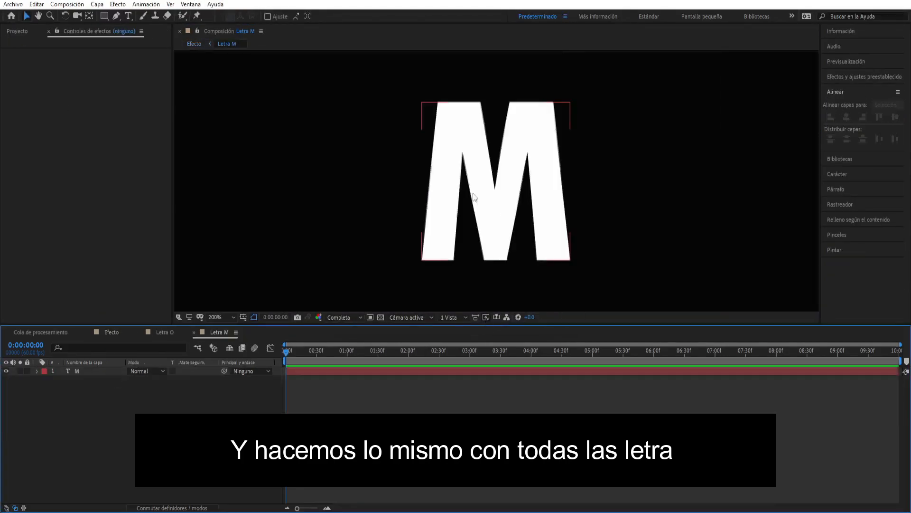
- Crop the Letra M and Letra A compositions to regions of interest around their letters and return to Efecto
left_click(457, 203)
left_click_drag(532, 181, 538, 185)
left_click(67, 4)
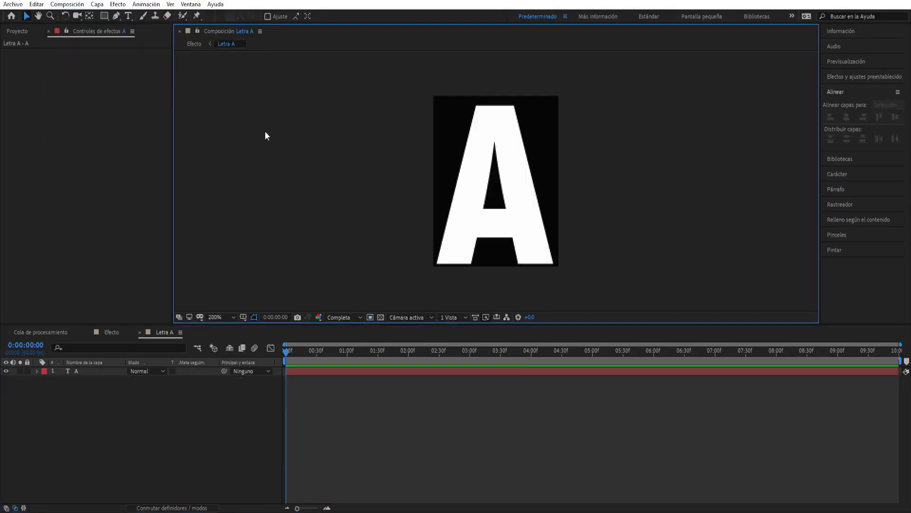
key("comma")
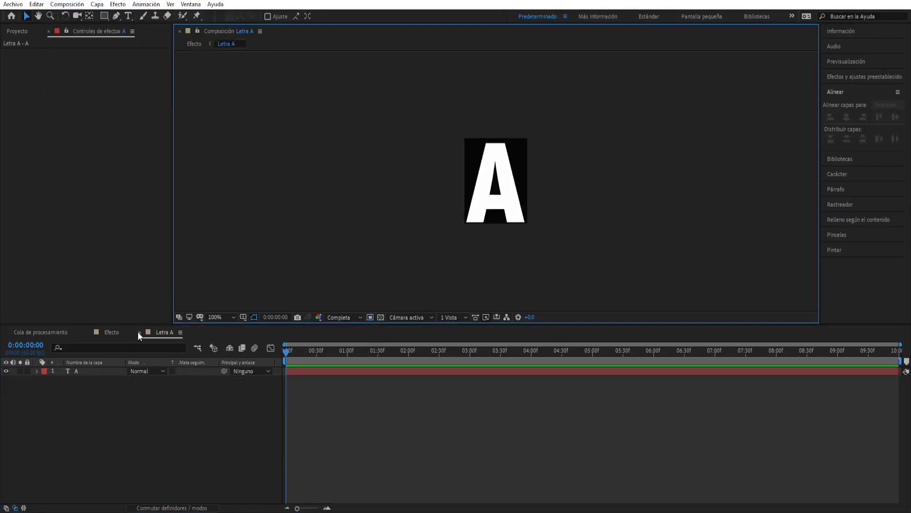
left_click(139, 332)
- Place the Letra A, Letra M, Letra O and Letra R layers side by side so they spell ROMA
left_click_drag(503, 181, 637, 178)
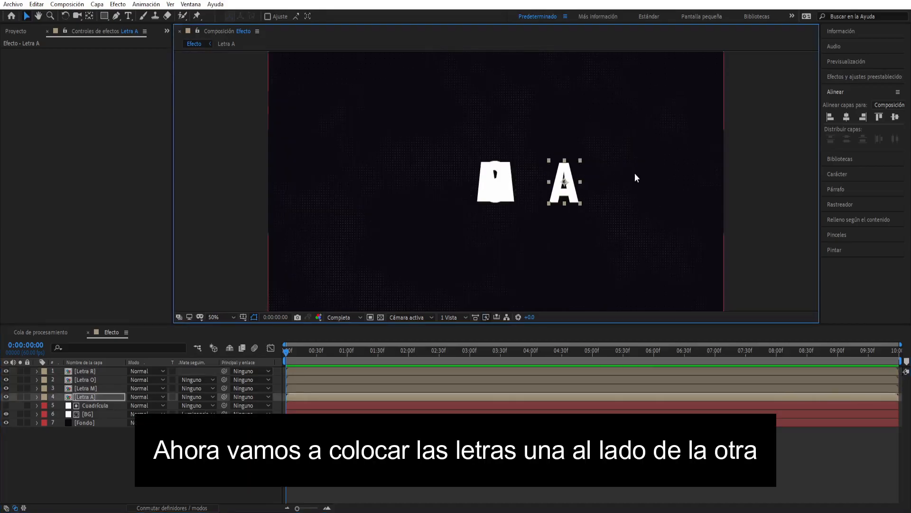
left_click(119, 388)
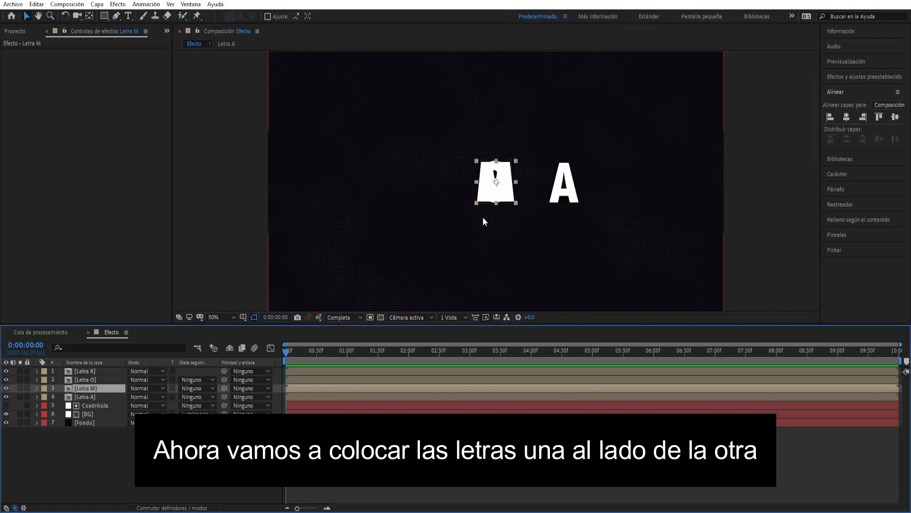
left_click_drag(494, 185, 525, 182)
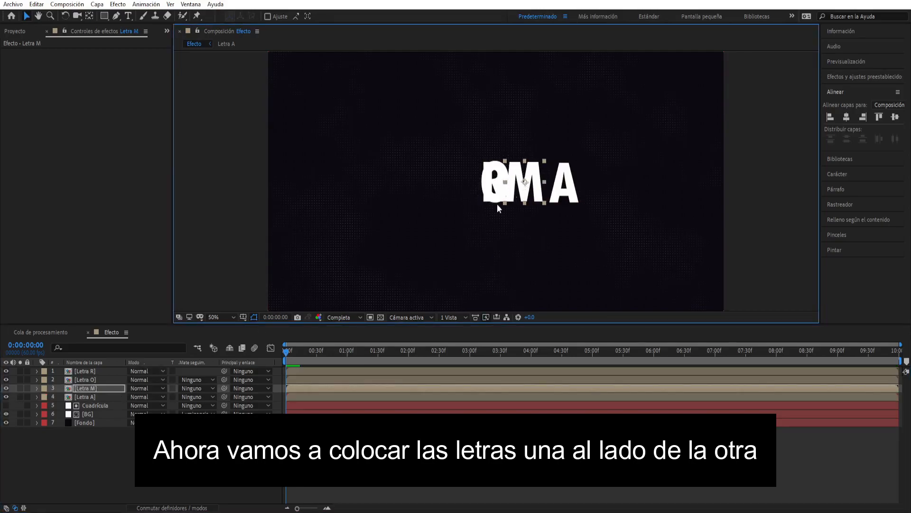
left_click(121, 379)
left_click_drag(497, 183, 464, 180)
left_click(112, 370)
left_click(491, 185)
left_click(468, 181)
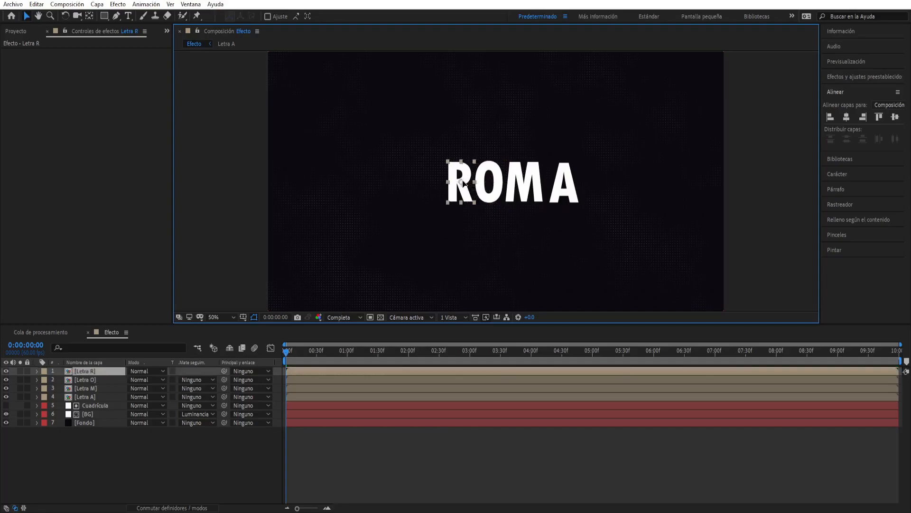
- Select all four letter layers and shift them together towards the centre of the composition
left_click(564, 188, "shift")
left_click(509, 190, "shift")
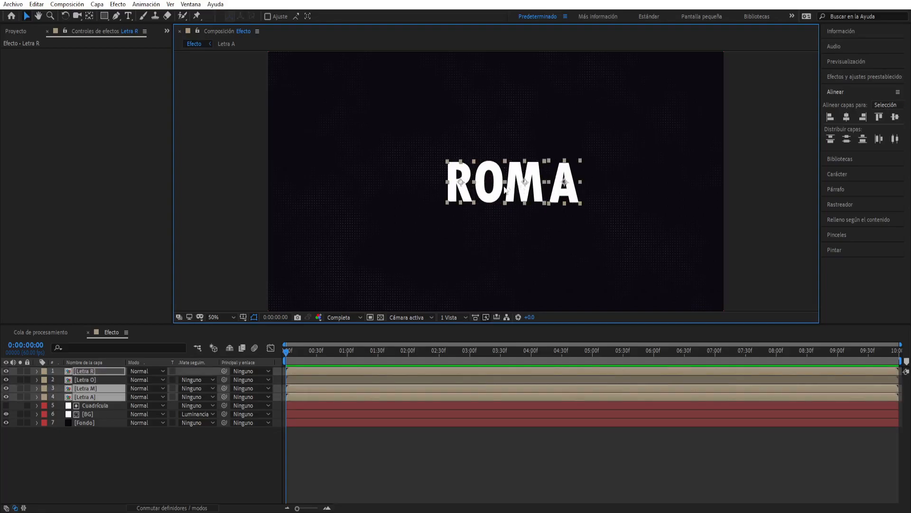
left_click(493, 190, "shift")
left_click_drag(526, 186, 503, 183)
scroll(506, 191, "down", 2)
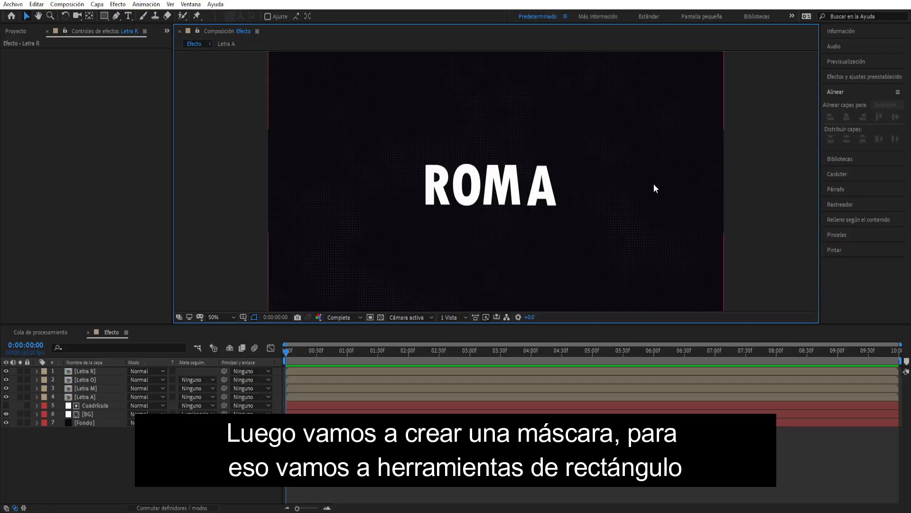
- Draw a rectangle shape tightly around the word ROMA with a solid colour fill at 20% opacity
left_click(209, 455)
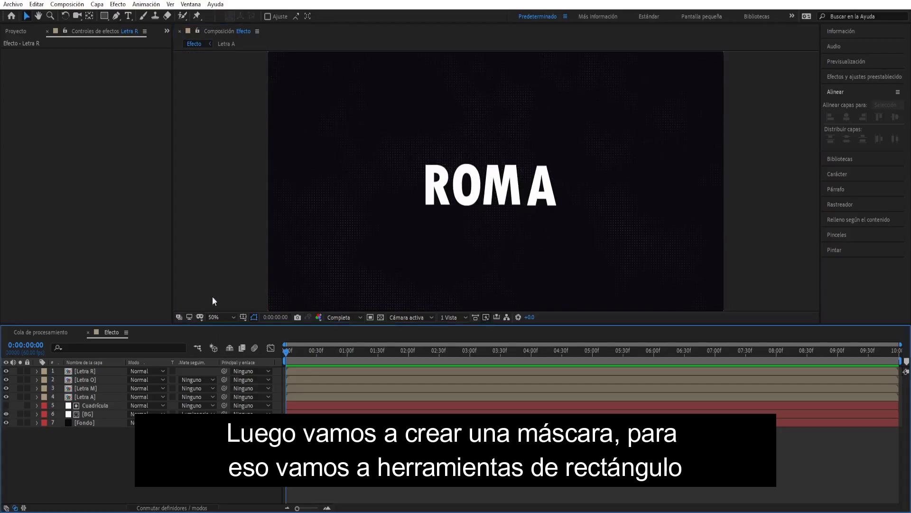
left_click(105, 16)
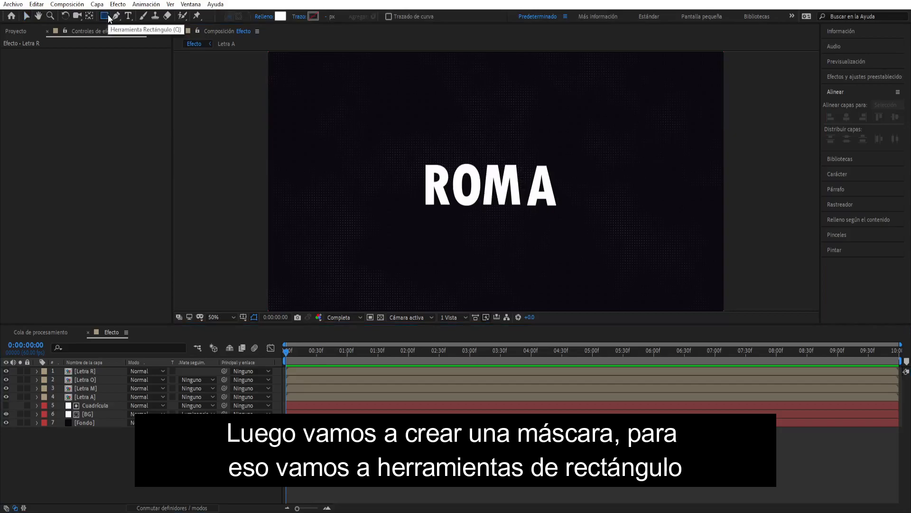
left_click(269, 16)
left_click(490, 249)
type("20")
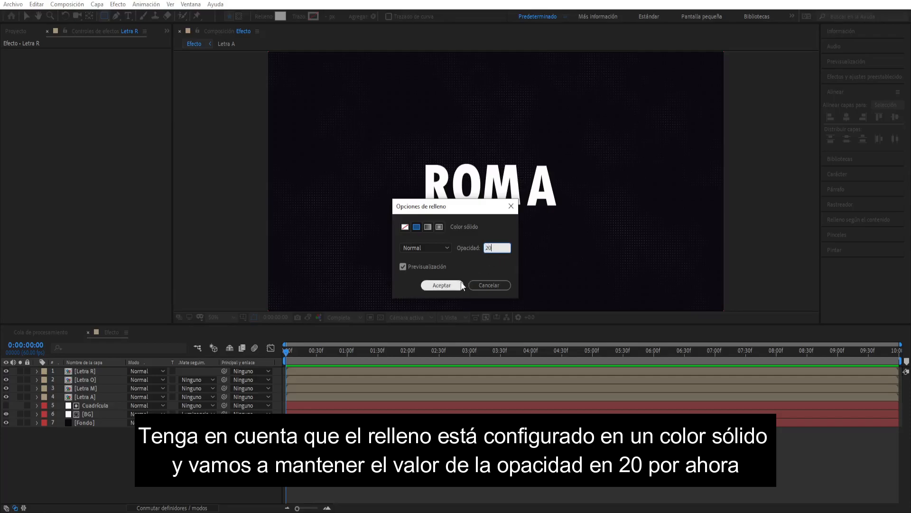
left_click(461, 286)
scroll(460, 226, "up", 1)
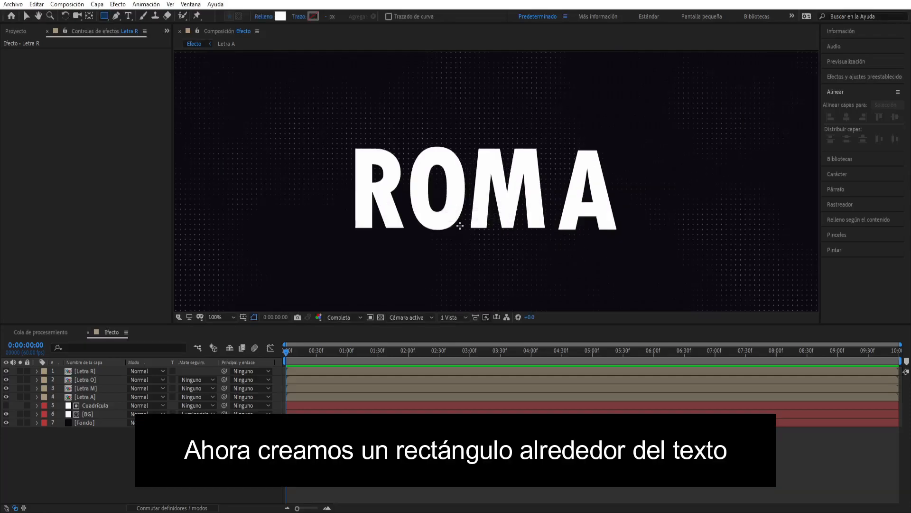
left_click_drag(353, 147, 619, 230)
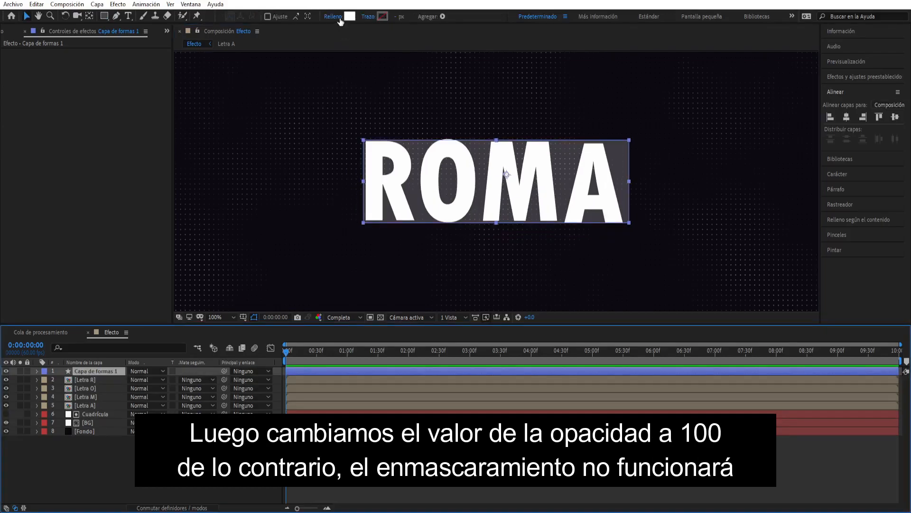
- Set the rectangle's fill opacity to 100% and move its layer directly above Letra A
left_click(340, 18)
left_click(489, 249)
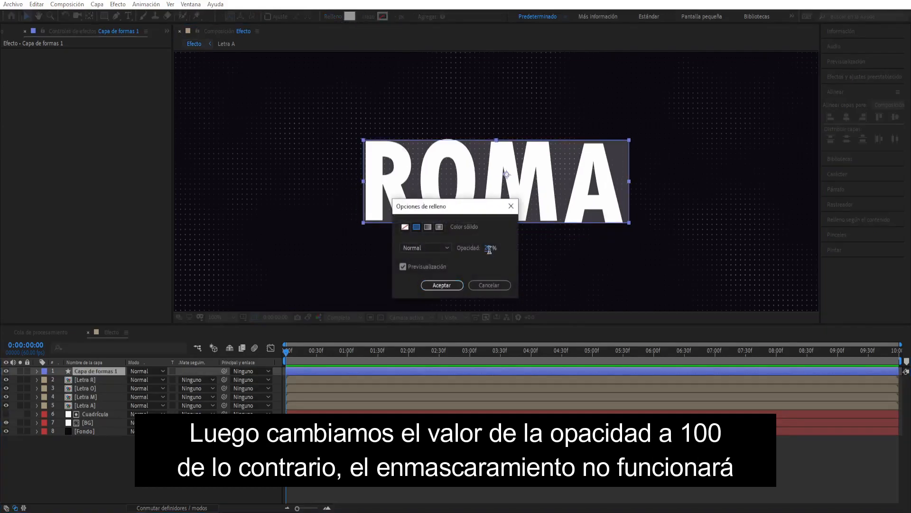
type("10")
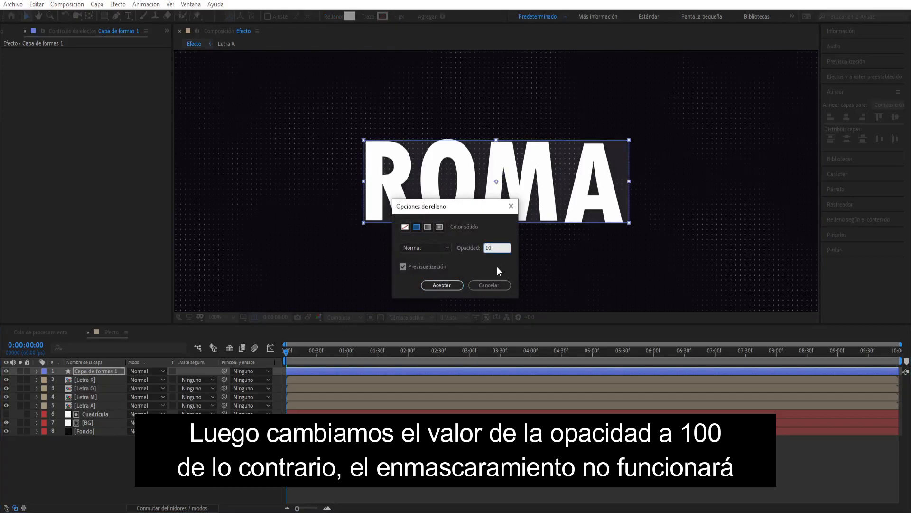
type("0")
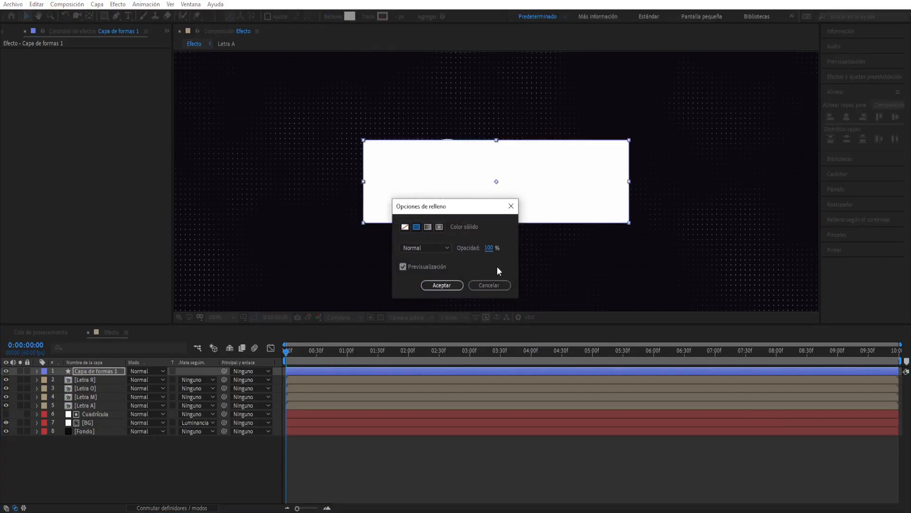
left_click(450, 285)
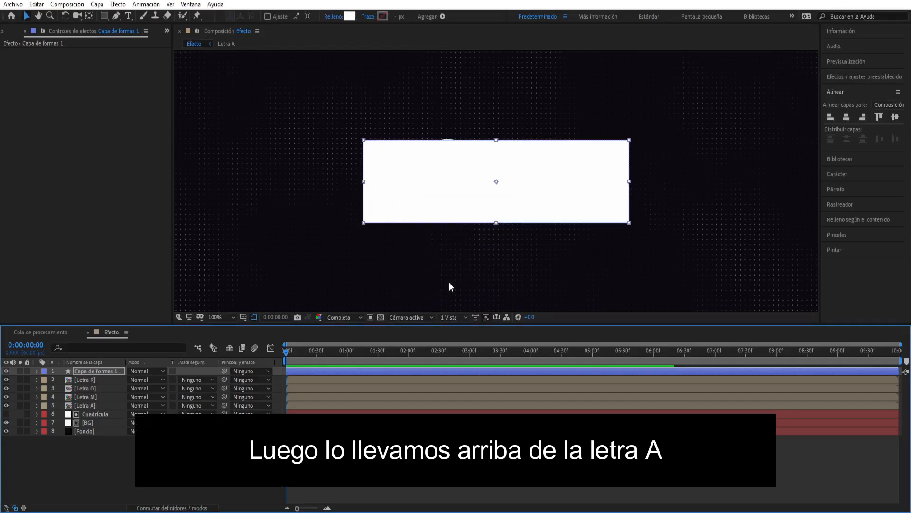
left_click_drag(114, 373, 115, 400)
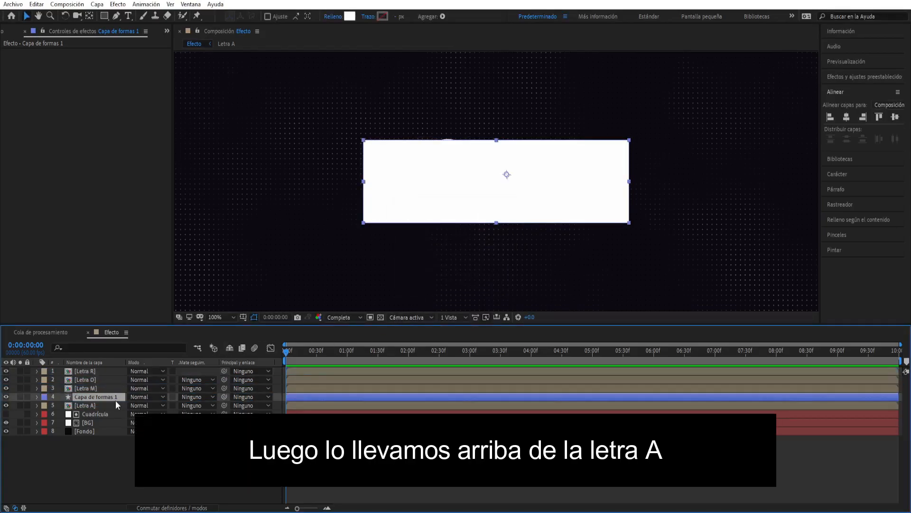
- Find the CC RepeTile effect and apply it to the Letra A layer
left_click(93, 401)
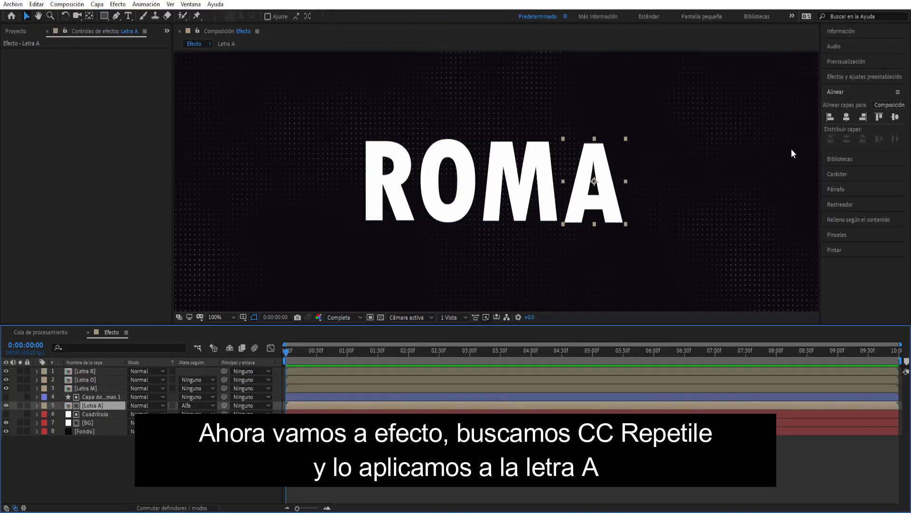
left_click(840, 77)
left_click(843, 89)
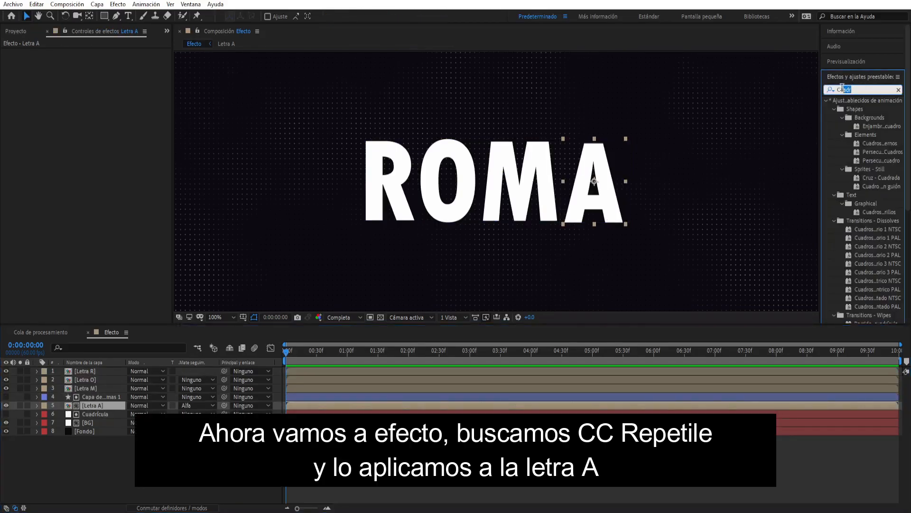
type("Tile")
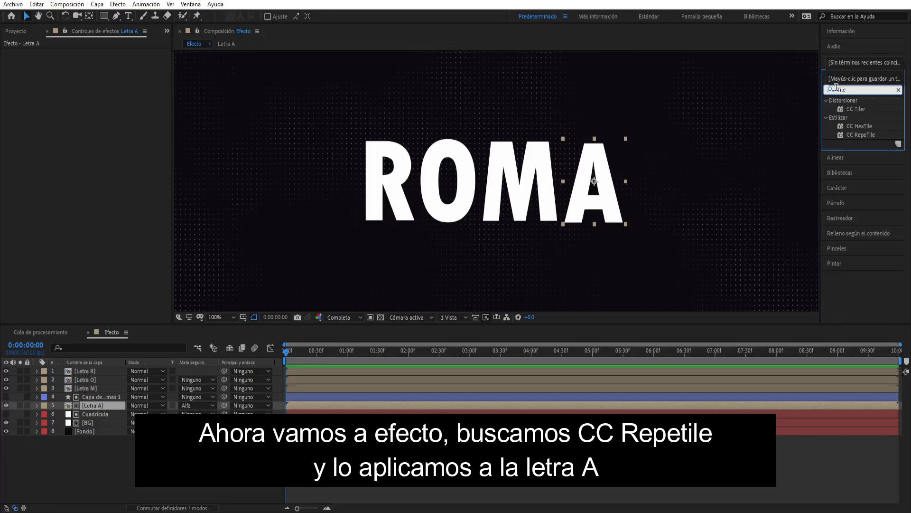
left_click_drag(862, 136, 92, 403)
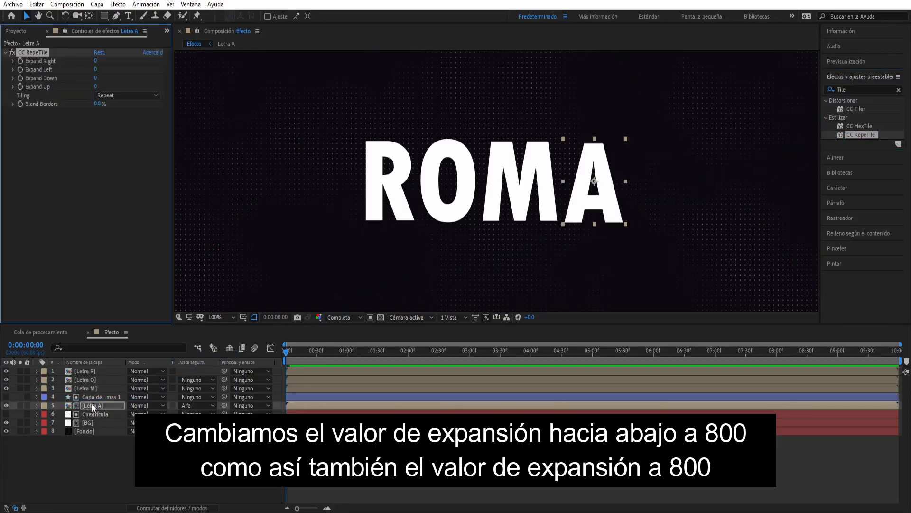
- Set CC RepeTile's Expand Down and Expand Up to 800 and use Capa de formas 1 as Letra A's alpha matte
left_click(95, 78)
type("800")
key("Return")
left_click(95, 87)
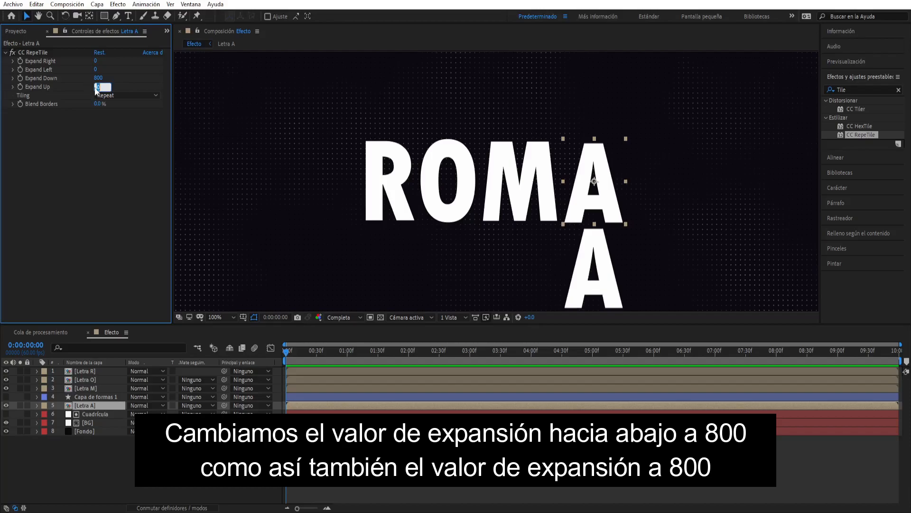
key("Return")
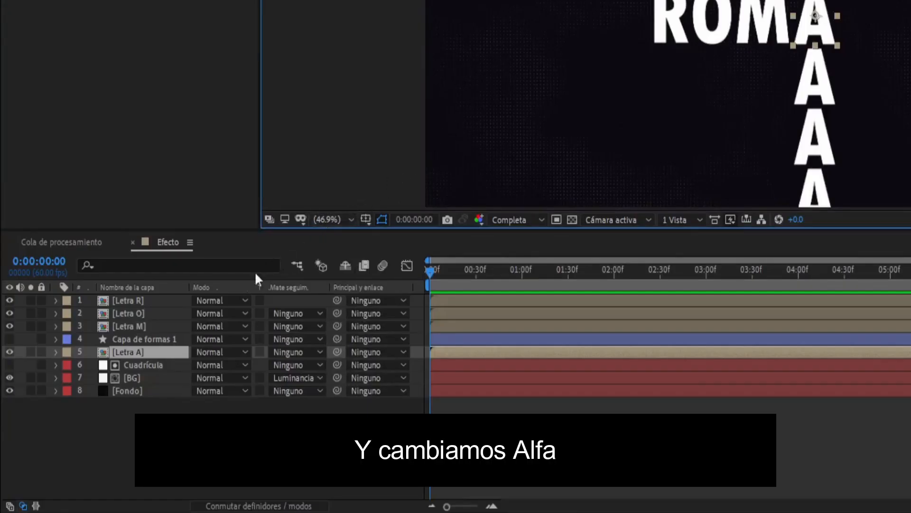
left_click(292, 352)
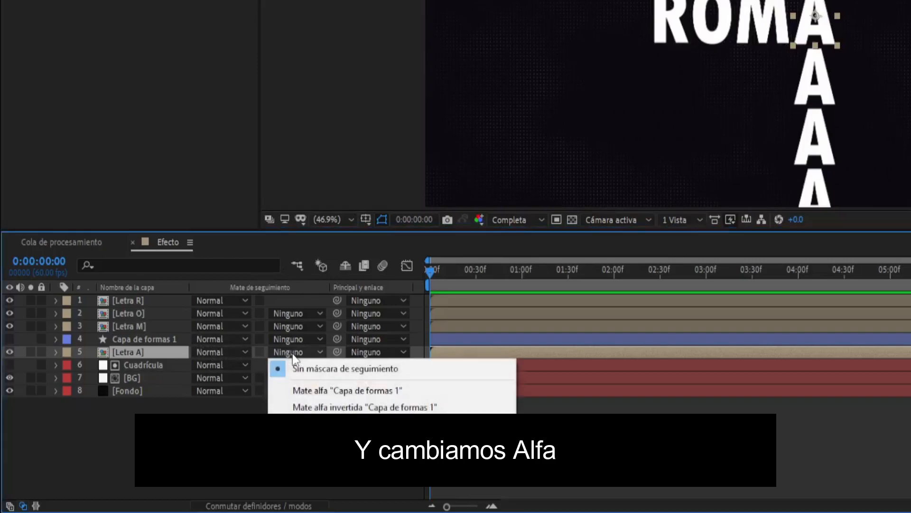
left_click(312, 390)
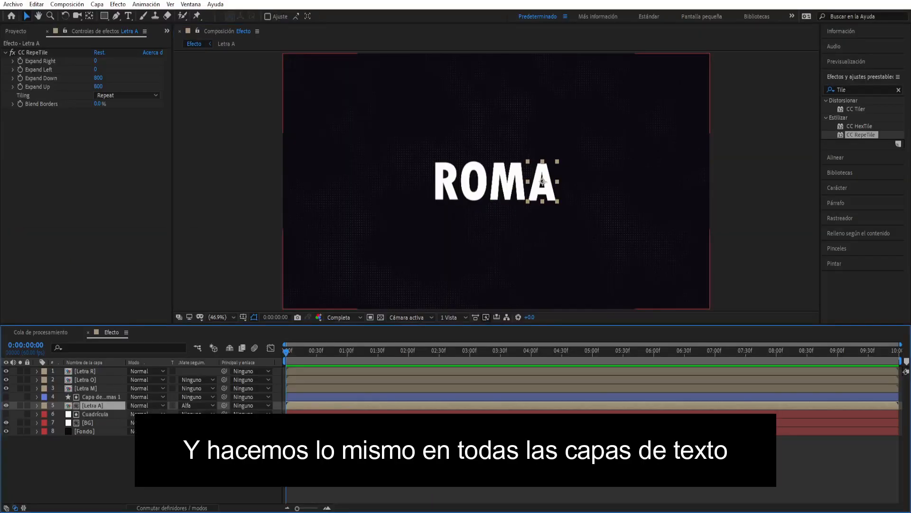
- Copy the CC RepeTile effect from Letra A to the Letra M, Letra O and Letra R layers
left_click(119, 397)
left_click(110, 405)
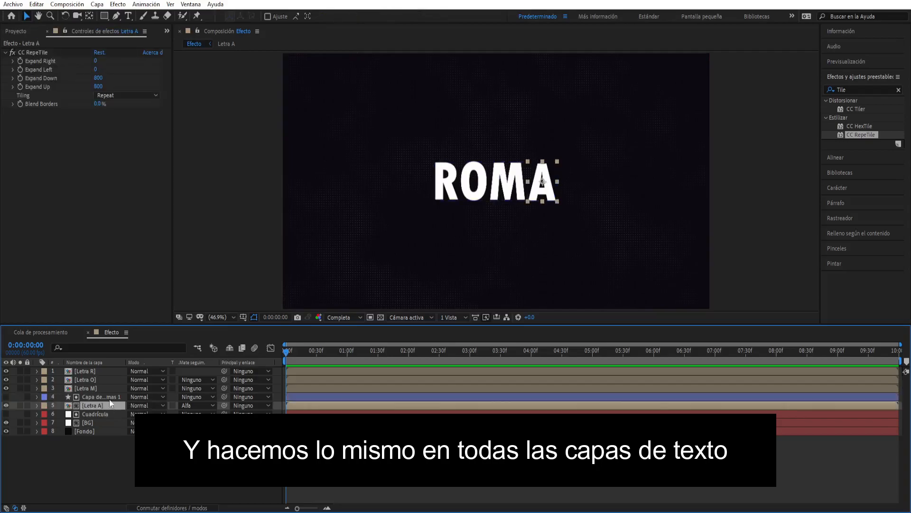
left_click(34, 53)
left_click(5, 53)
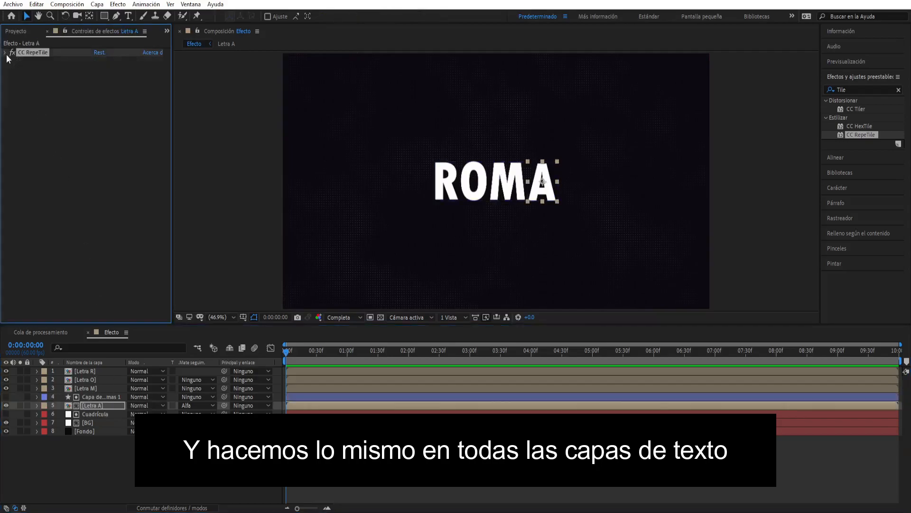
left_click(107, 387)
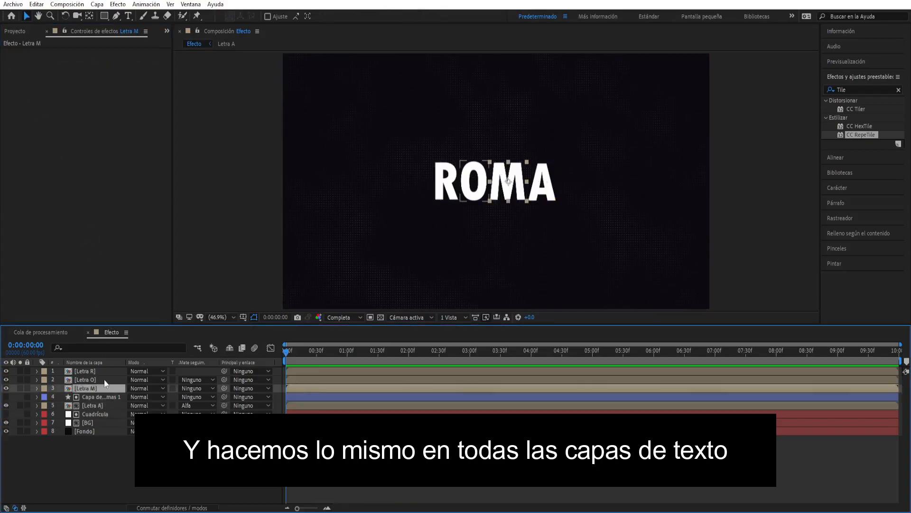
key("ctrl+v")
left_click(101, 379)
key("ctrl+v")
left_click(104, 370)
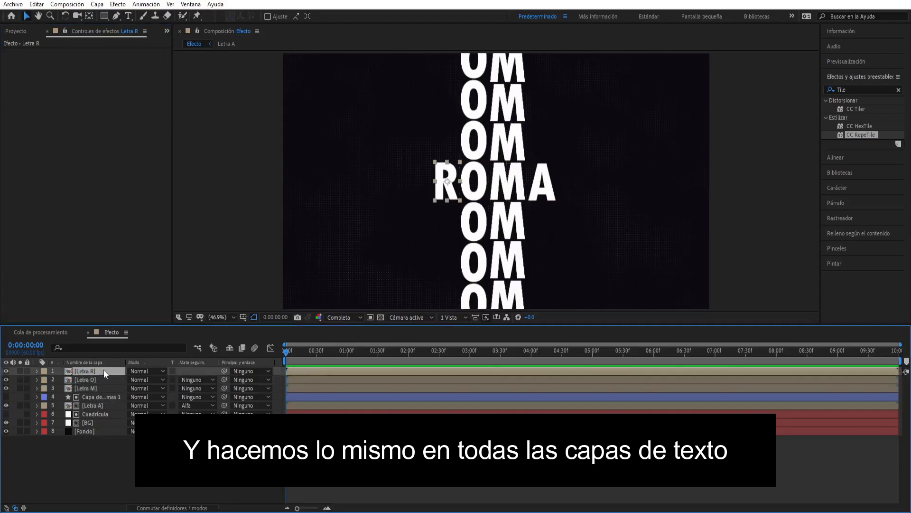
key("ctrl+v")
- Duplicate the rectangle layer, place the copy directly above Letra M and set it as that letter's alpha matte
left_click(103, 395)
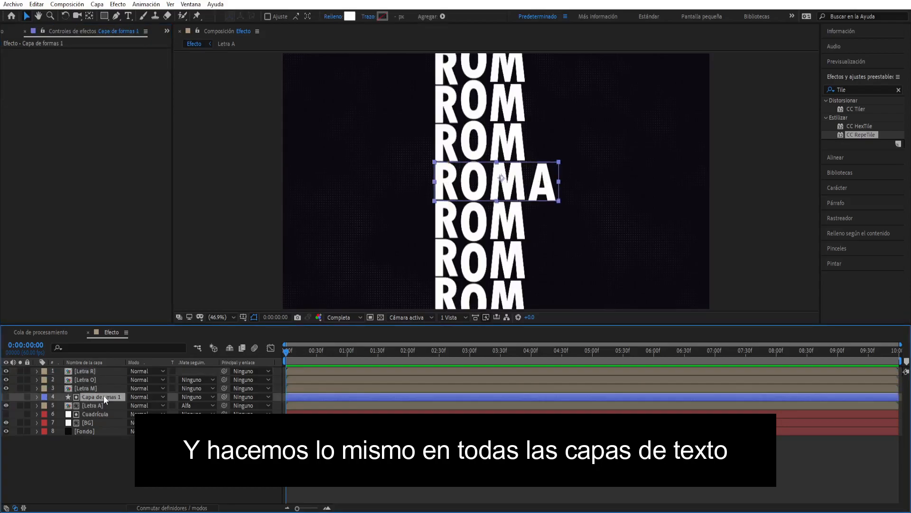
key("ctrl+d")
left_click_drag(103, 395, 103, 386)
left_click(194, 396)
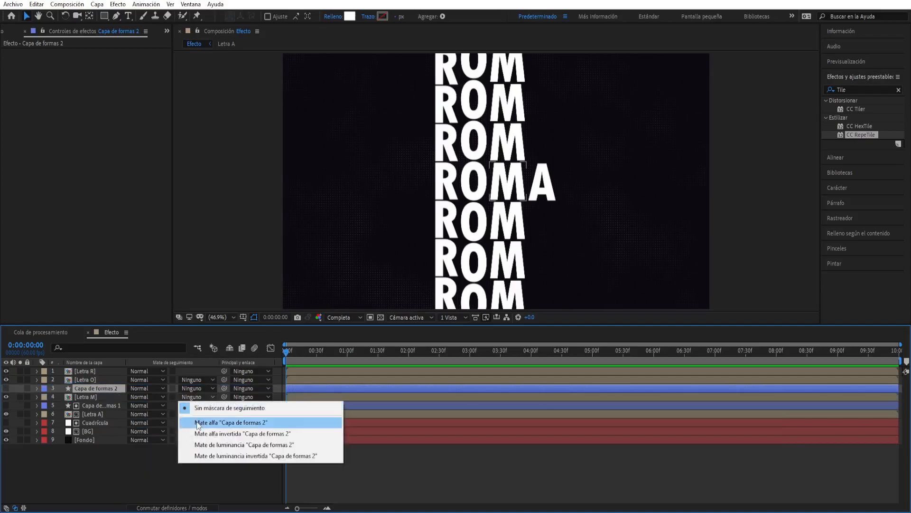
left_click(265, 421)
- Duplicate the rectangle layer again, place the copy directly above Letra O and set it as that letter's alpha matte
key("ctrl+d")
left_click_drag(92, 387, 93, 376)
left_click(98, 388)
left_click(192, 388)
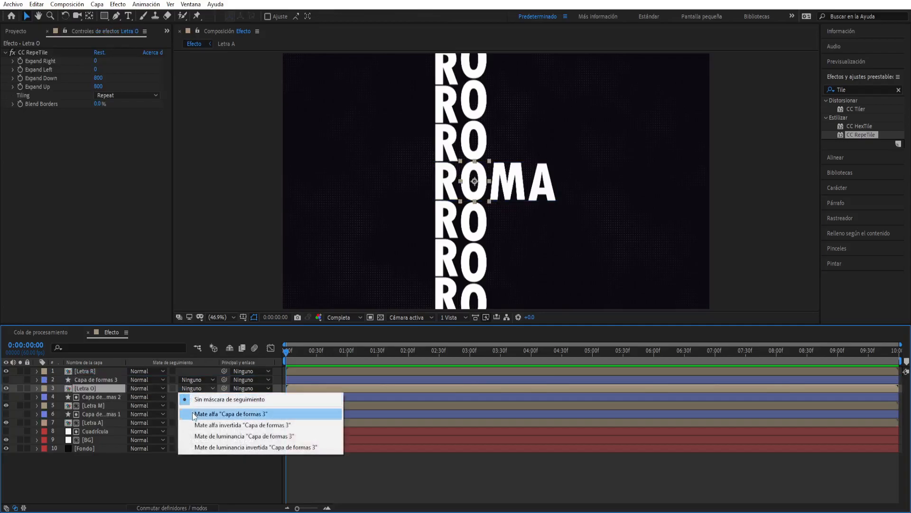
left_click(192, 412)
- Add another copy of the rectangle layer directly above Letra R and set it as that letter's alpha matte
left_click(104, 381)
key("ctrl+d")
left_click_drag(105, 382, 104, 369)
left_click(207, 379)
left_click(209, 403)
- Mark the four rectangle matte layers as shy and hide them from the timeline
left_click(113, 371)
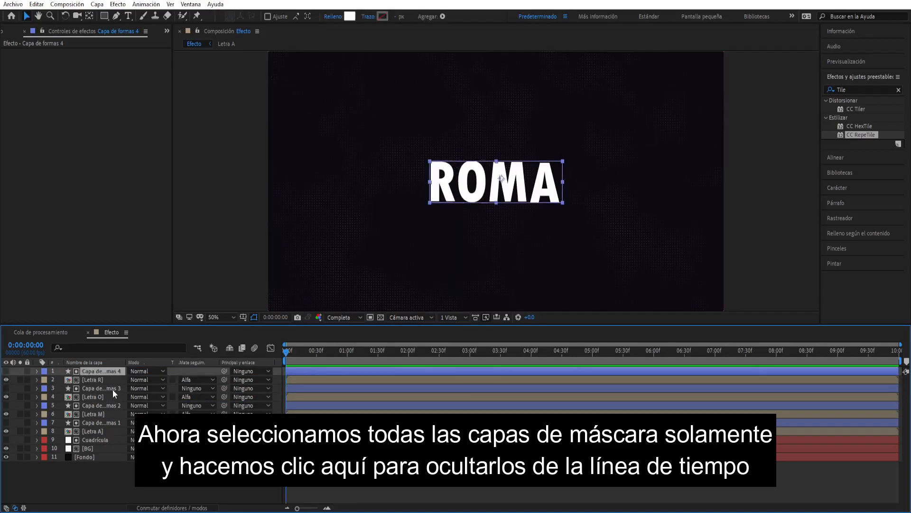
left_click(113, 389, "ctrl")
left_click(113, 406, "ctrl")
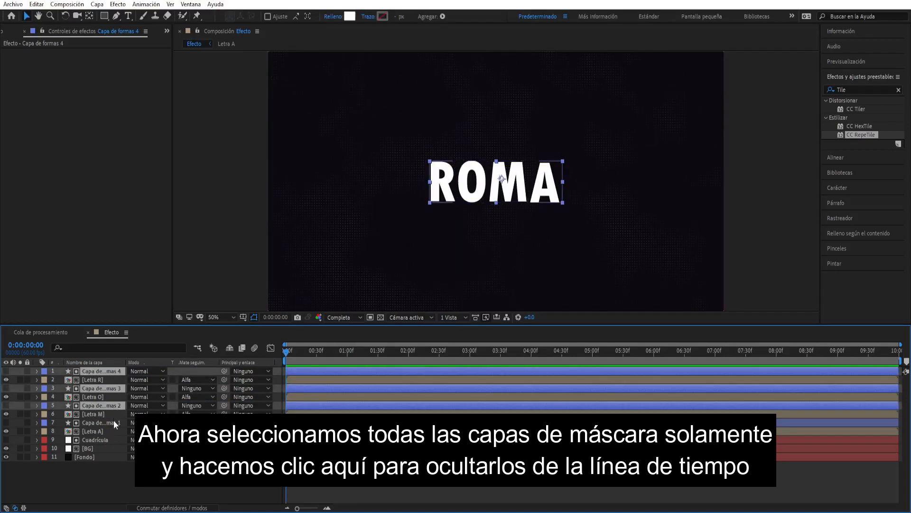
left_click(113, 422, "ctrl")
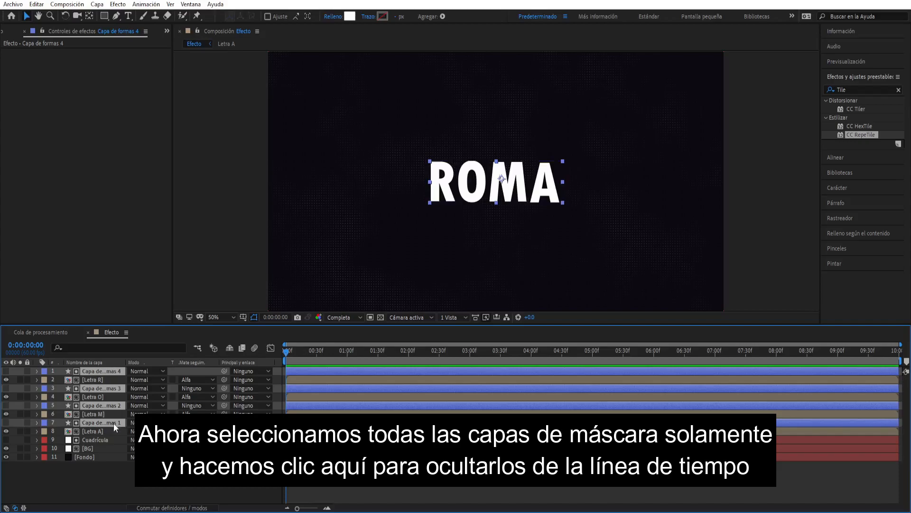
left_click(160, 507)
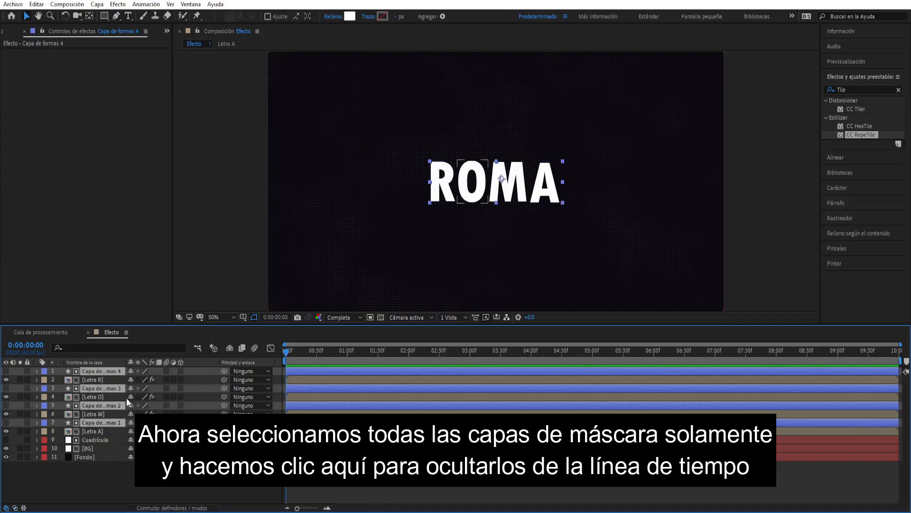
left_click(130, 372)
left_click(232, 350)
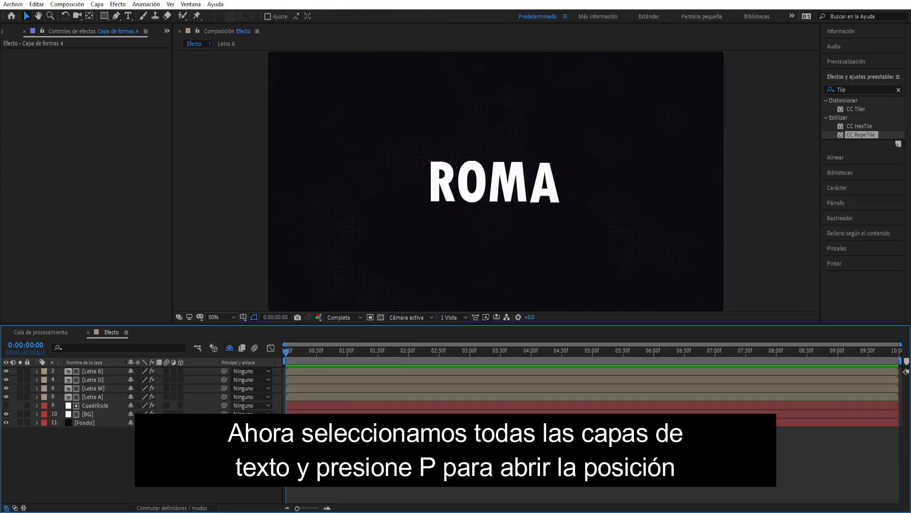
- Add Position keyframes at 3 seconds to the Letra R, Letra O, Letra M and Letra A layers
left_click(104, 371)
left_click(106, 397, "shift")
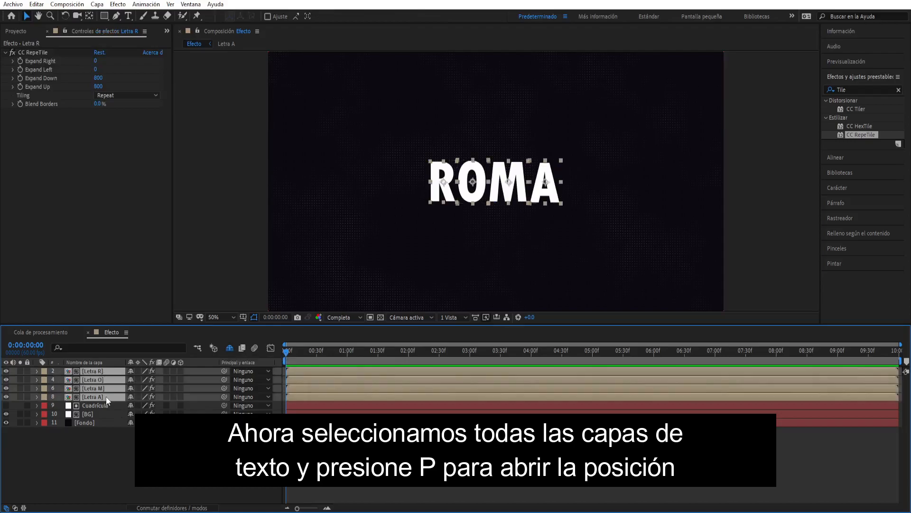
key("p")
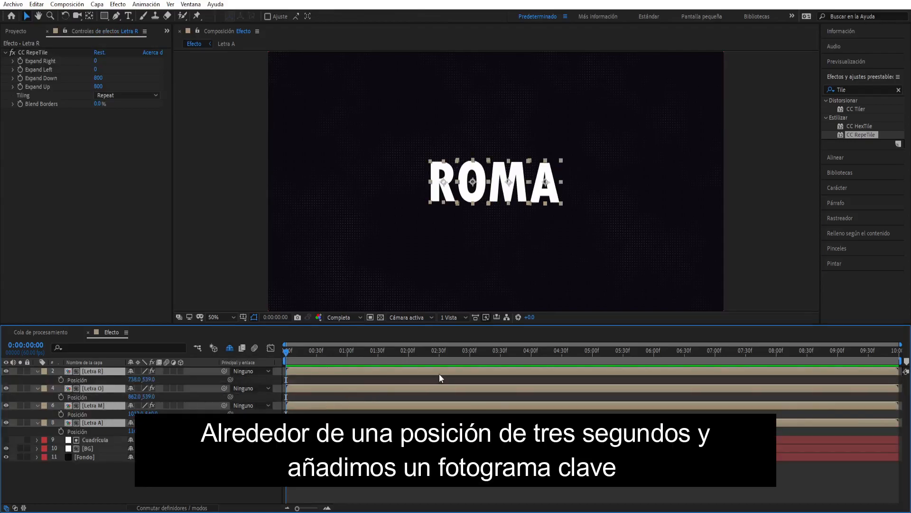
left_click(470, 352)
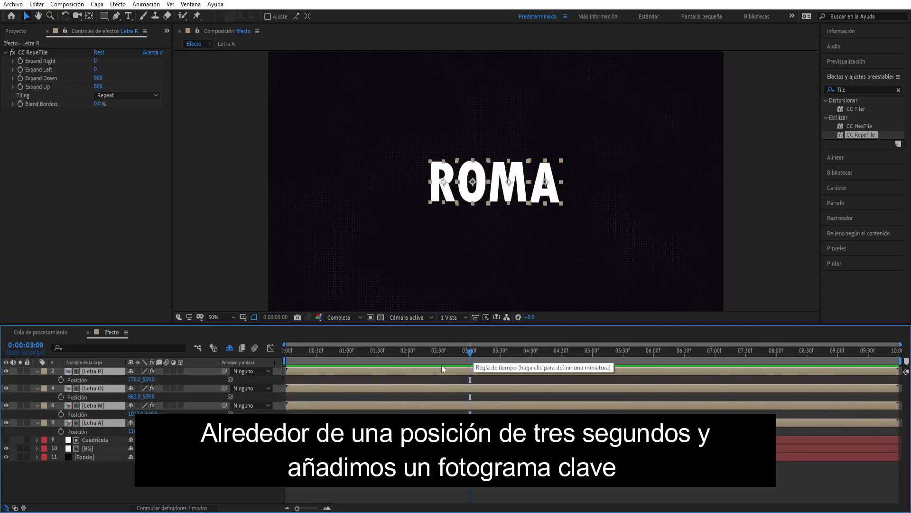
left_click(61, 379)
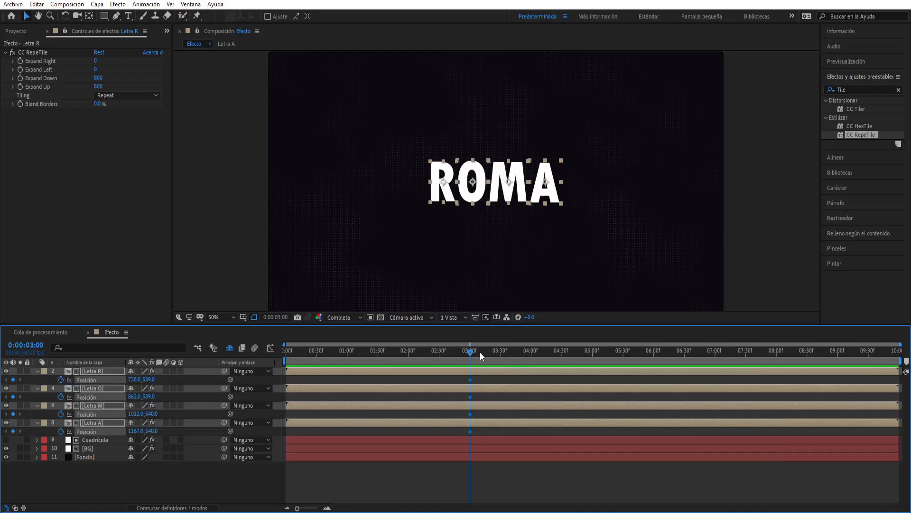
- At the timeline start, set Position Y to 1109 for Letra R, 1103 for Letra O, 1358 for Letra M and 1505 for Letra A, and preview
left_click_drag(470, 351, 425, 355)
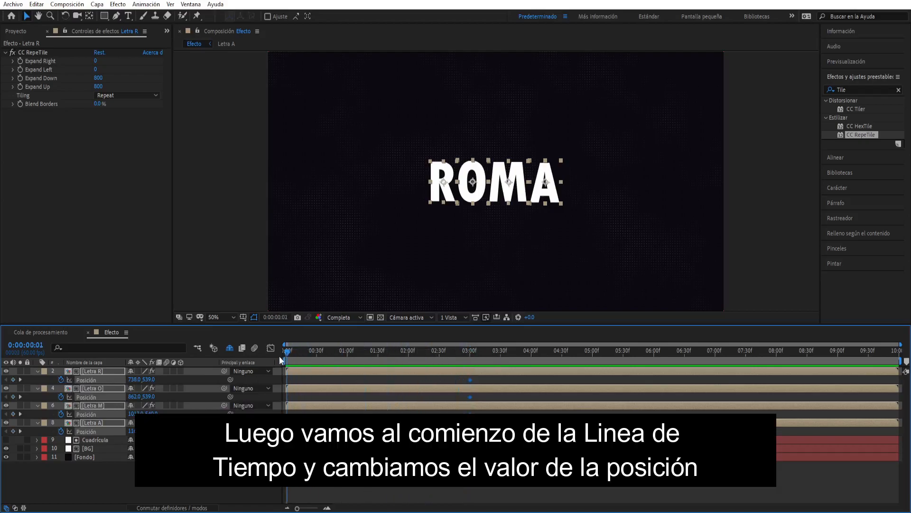
left_click(350, 300)
key("slash")
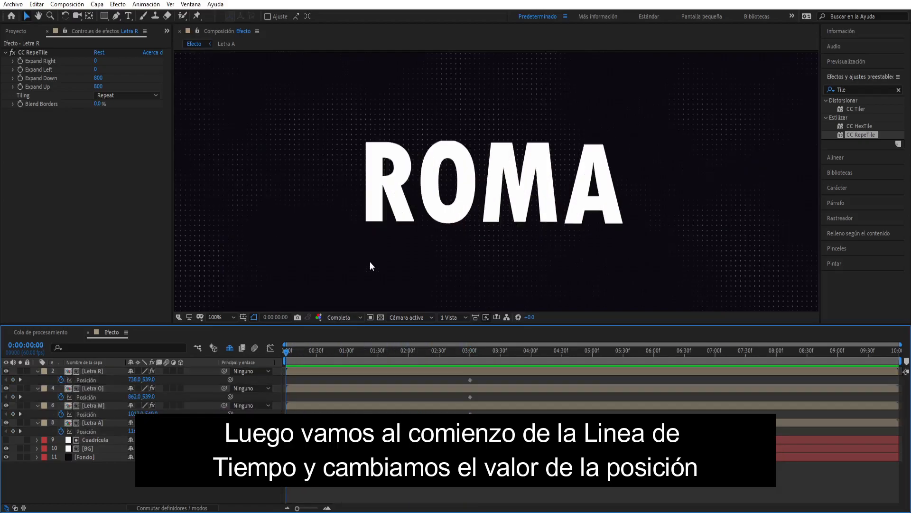
scroll(343, 261, "down", 1)
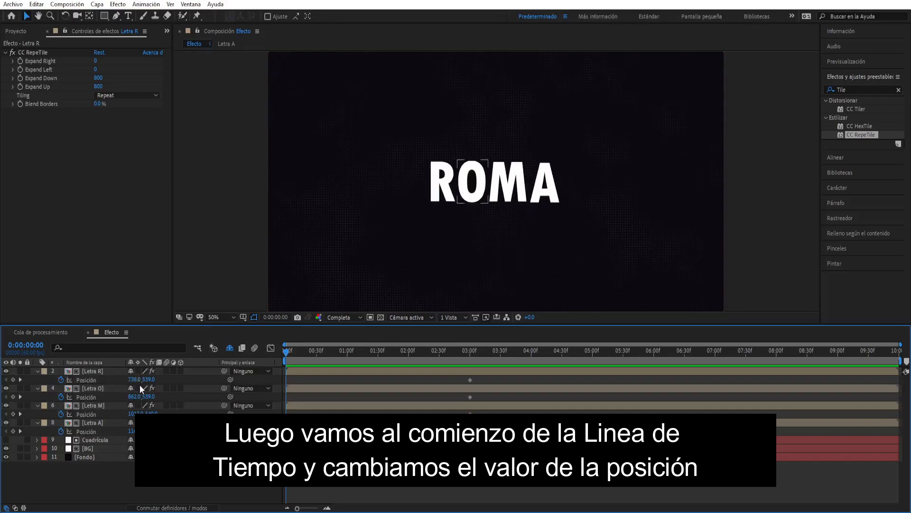
left_click_drag(149, 380, 423, 374)
key("shift+slash")
left_click_drag(148, 397, 413, 393)
left_click_drag(149, 414, 556, 365)
left_click_drag(153, 413, 588, 455)
left_click(566, 486)
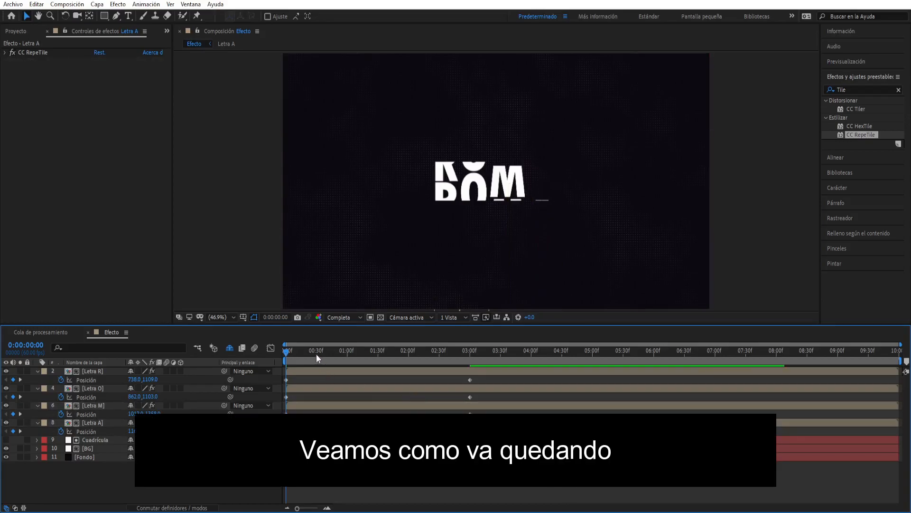
key("space")
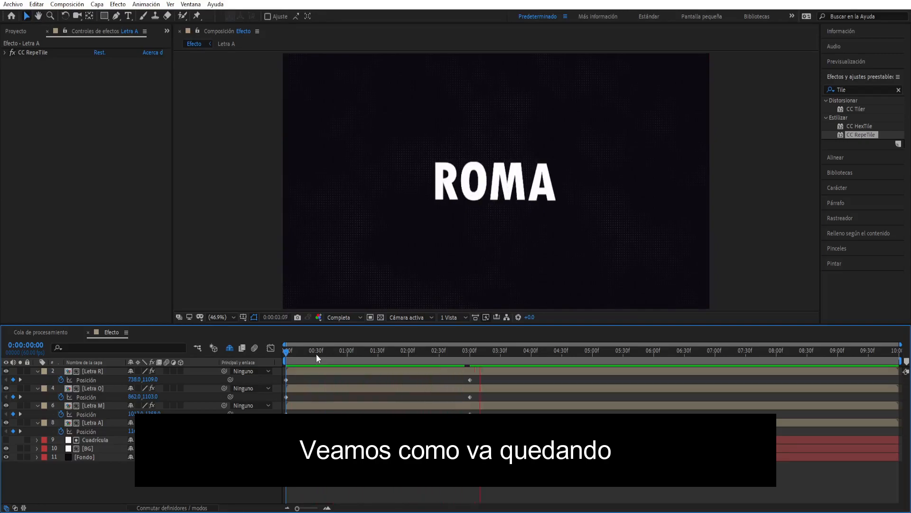
key("space")
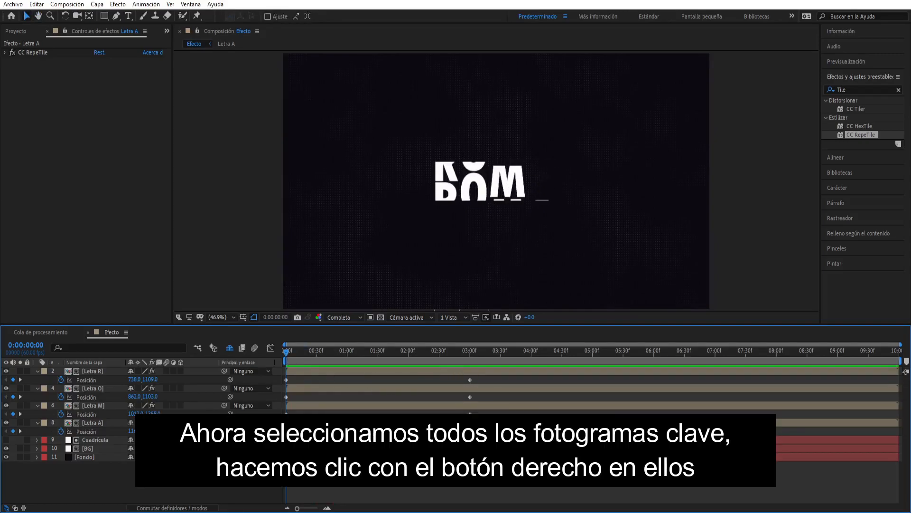
- Apply Easy Ease to all the letters' Position keyframes and show their speed graph in the graph editor
left_click_drag(499, 434, 283, 377)
key("F9")
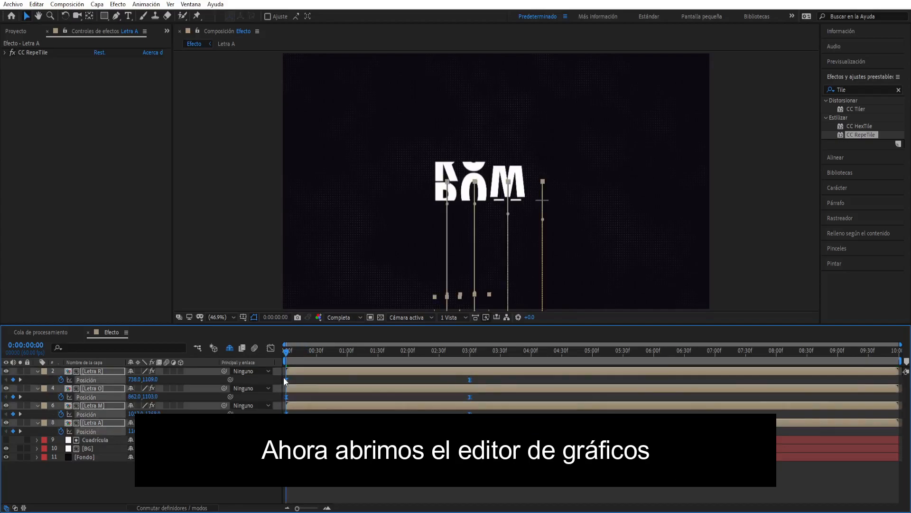
left_click(272, 349)
right_click(490, 451)
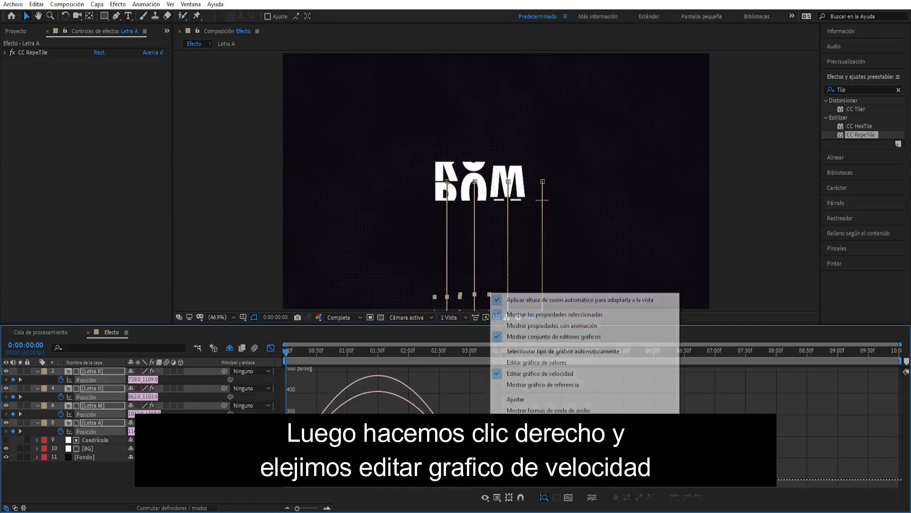
left_click(533, 375)
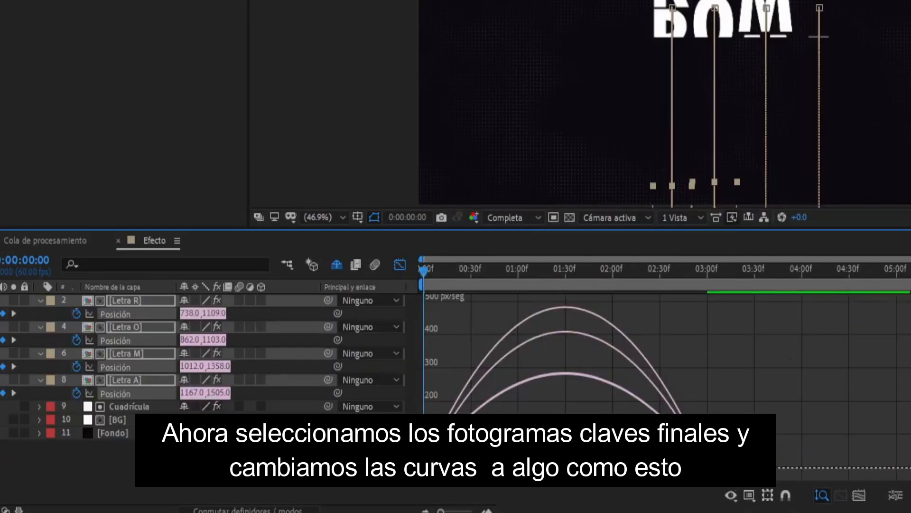
- Reshape the Position speed curves with a long ease into the final keyframes and a short ease out of the first ones, and close the graph editor
left_click_drag(689, 449, 724, 479)
left_click_drag(615, 468, 545, 466)
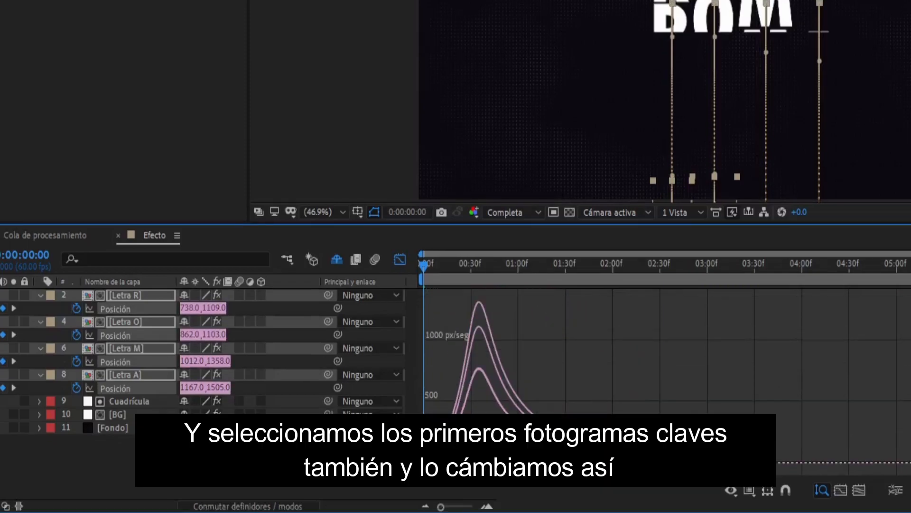
left_click_drag(442, 448, 432, 458)
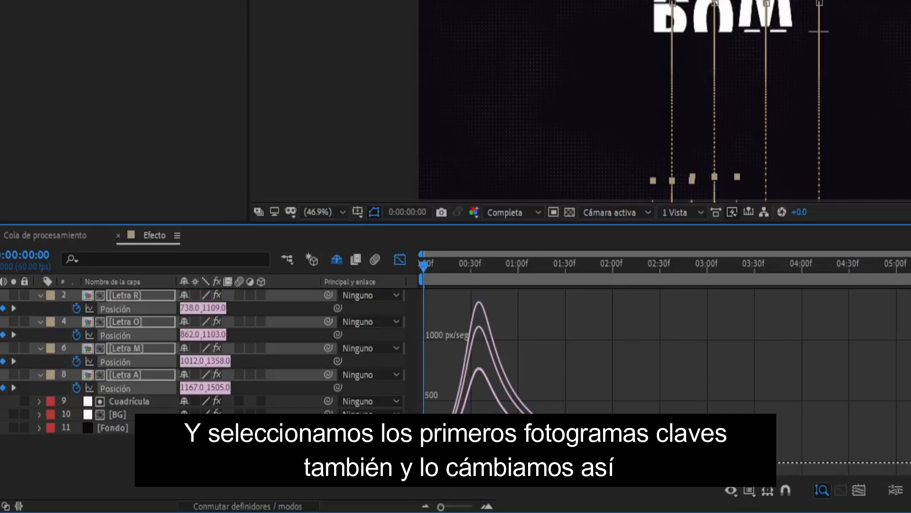
left_click_drag(465, 463, 440, 462)
left_click(400, 259)
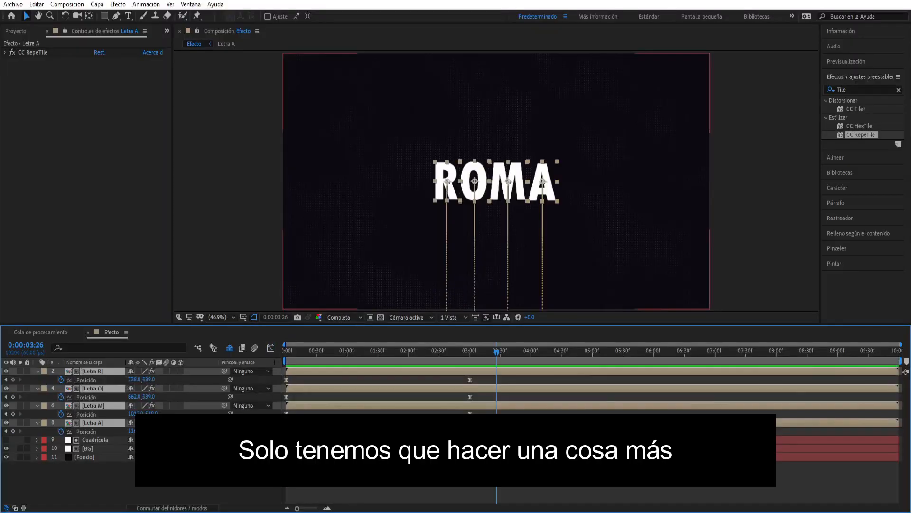
- Stagger the final Position keyframes of Letra O, Letra M and Letra A at about 3.5, 4 and 5 seconds, and preview the animation
left_click(467, 431)
left_click(470, 431)
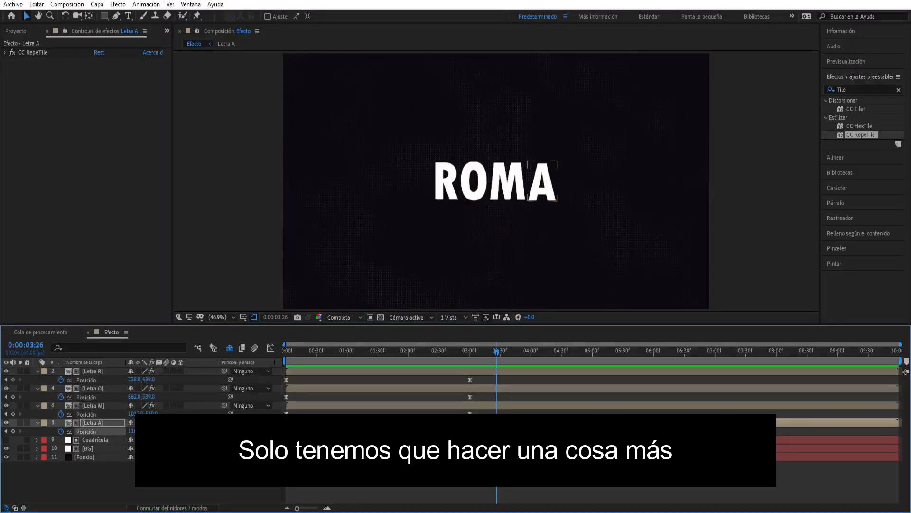
left_click(468, 381)
left_click_drag(471, 396, 498, 398)
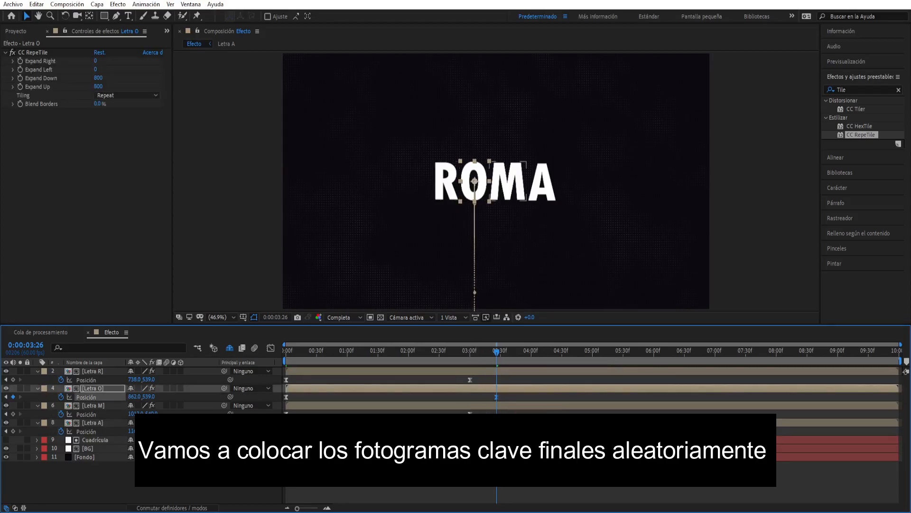
left_click_drag(498, 355, 489, 356)
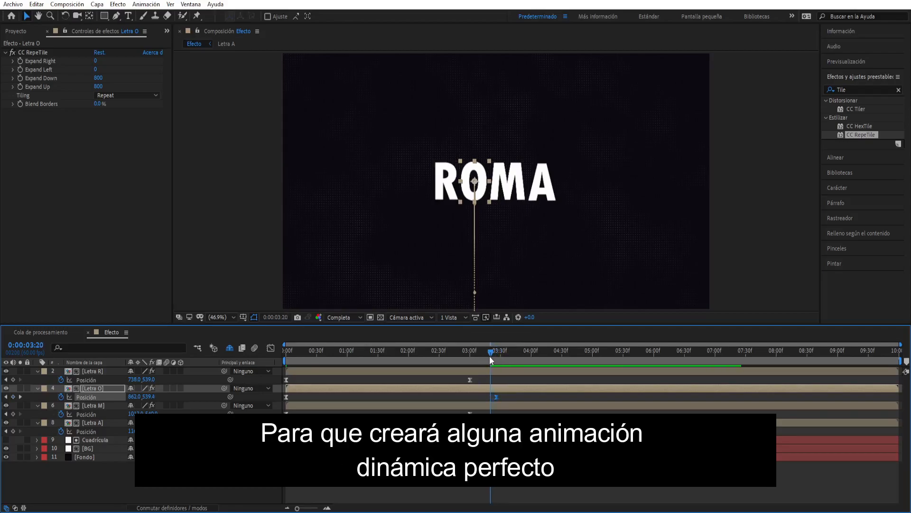
left_click_drag(500, 392, 527, 414)
left_click_drag(470, 431, 553, 432)
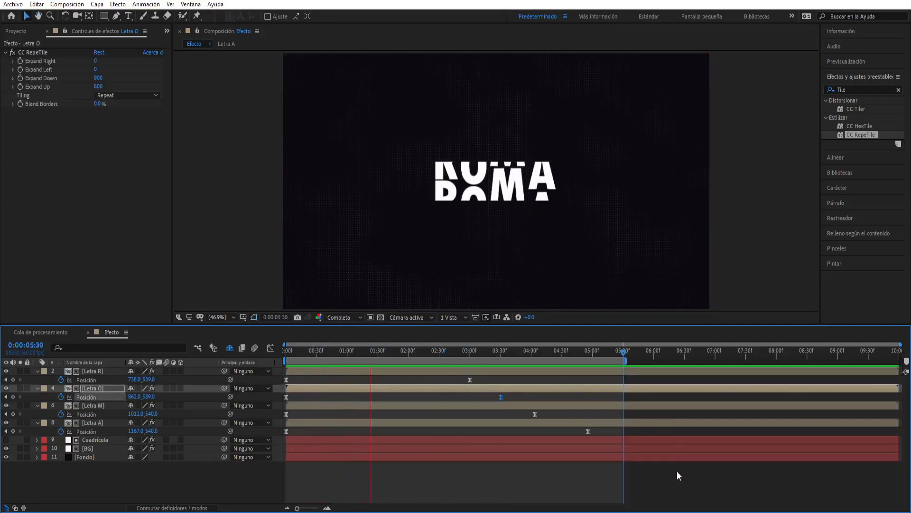
left_click(677, 472)
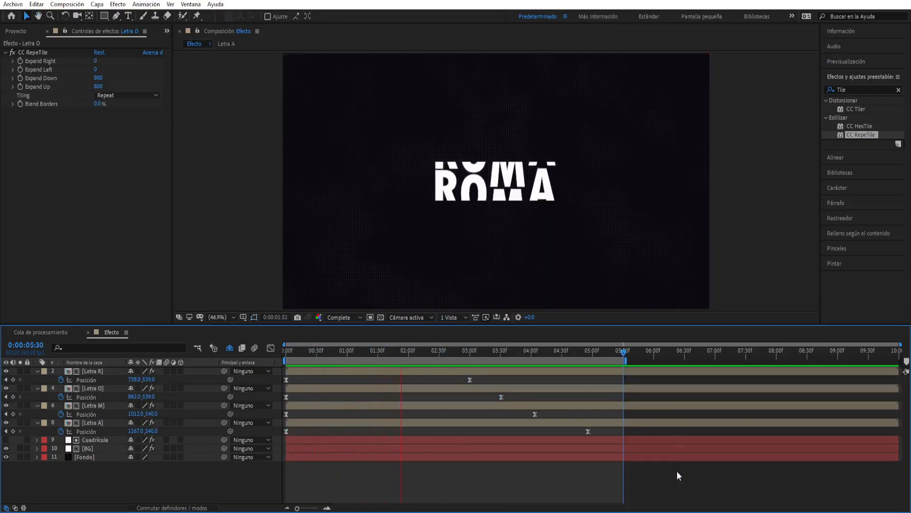